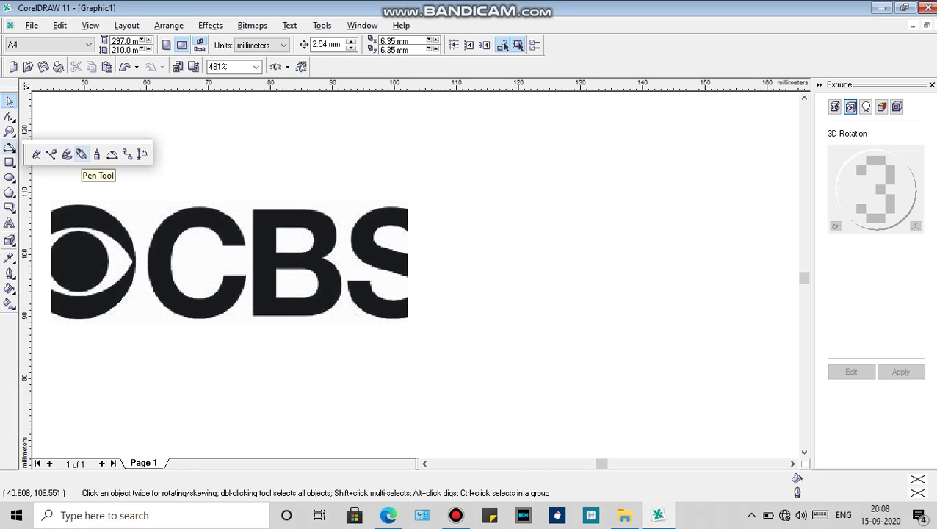
Step: Draw a closed eye-shaped outline with the Pen tool beside the CBS logo, about 22 mm wide and 12 mm high
left_click(82, 154)
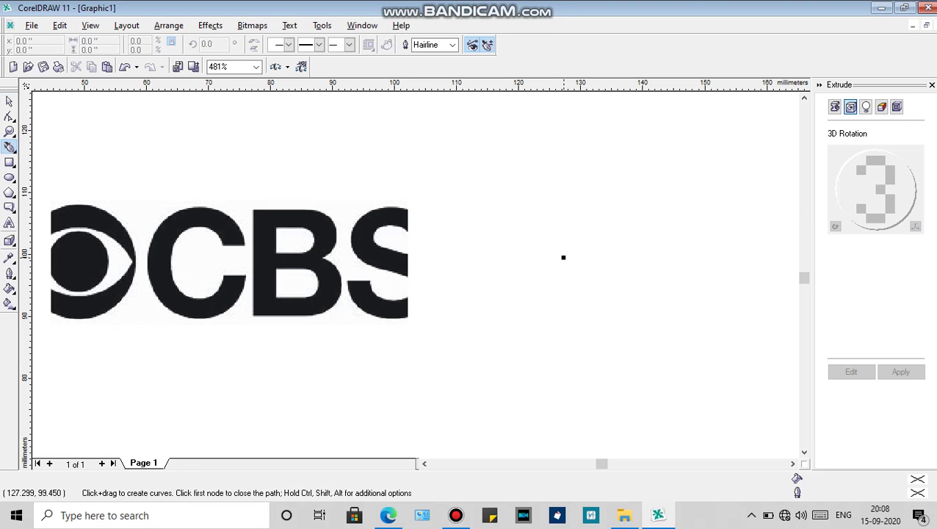
left_click(563, 257)
left_click(583, 238)
left_click(601, 228)
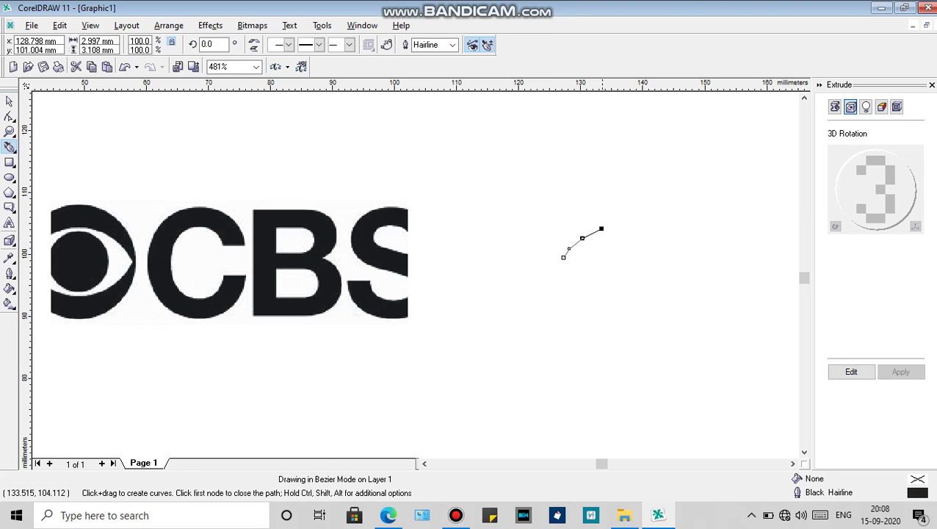
left_click(631, 223)
left_click(646, 228)
left_click(663, 238)
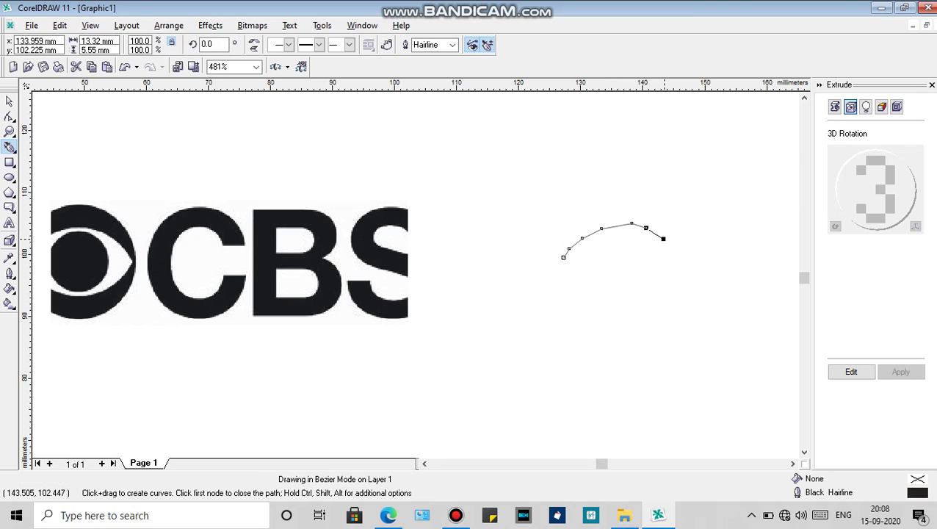
left_click(686, 248)
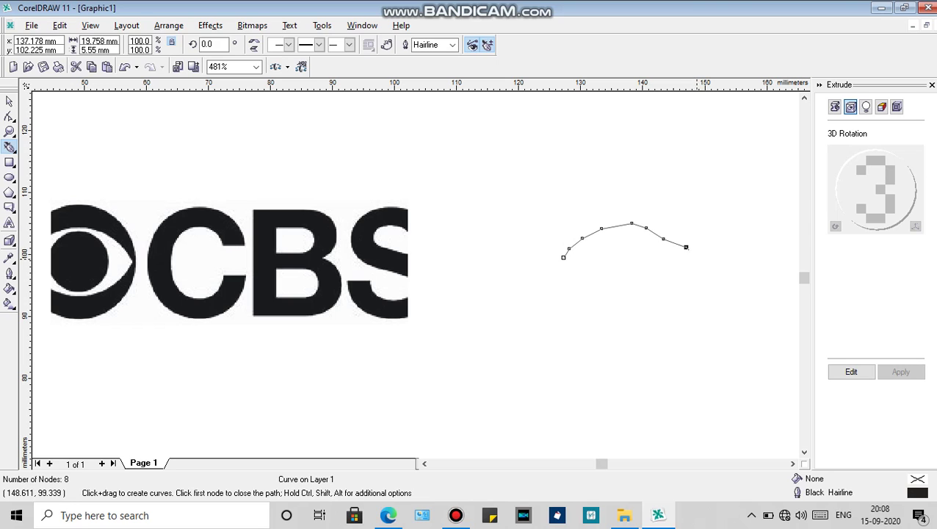
left_click(700, 258)
left_click(690, 269)
left_click(673, 287)
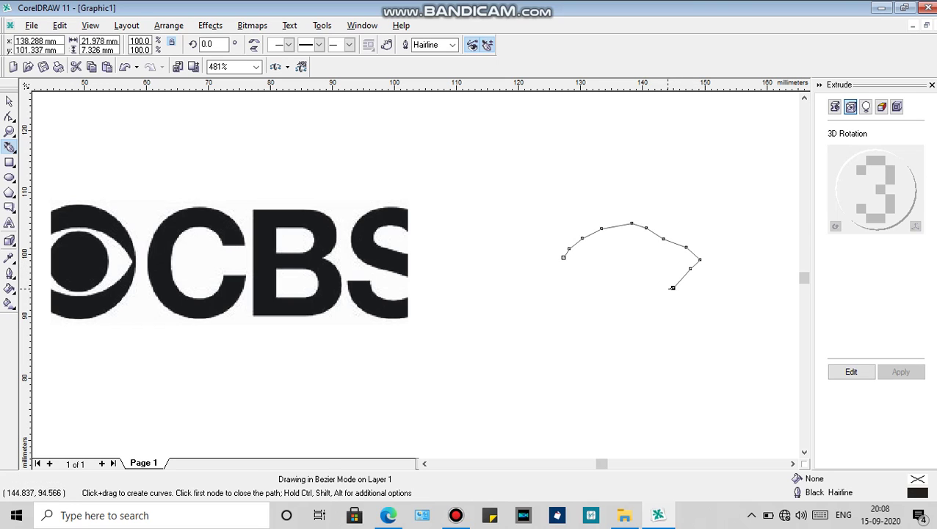
left_click(660, 292)
left_click(642, 293)
left_click(606, 298)
left_click(577, 299)
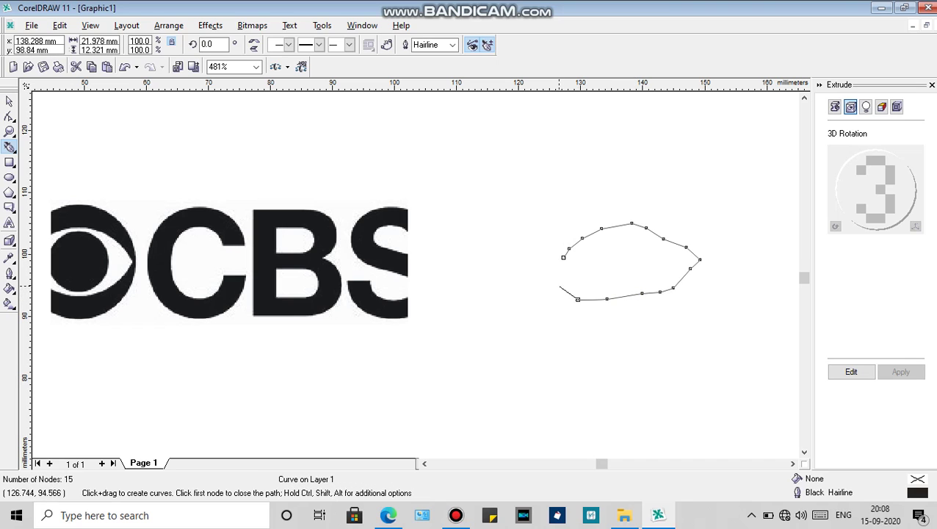
left_click(563, 258)
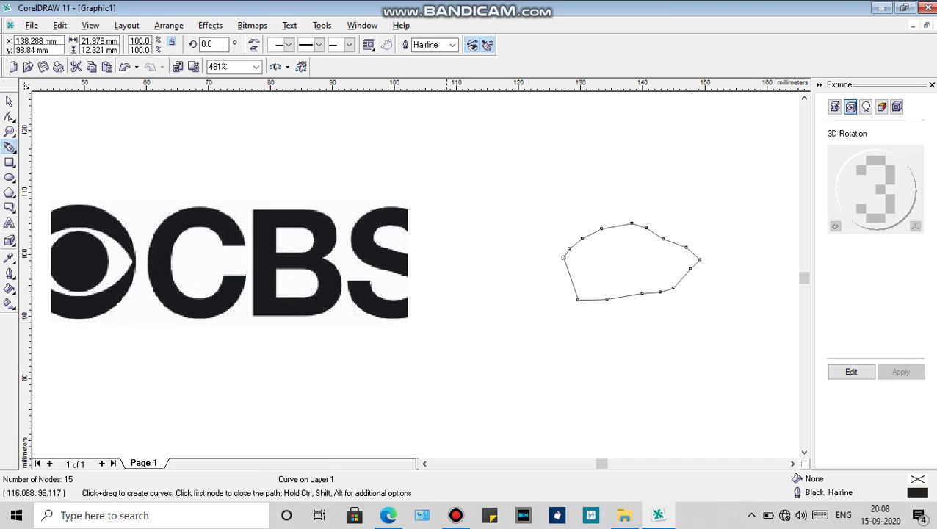
left_click(9, 101)
left_click(494, 316)
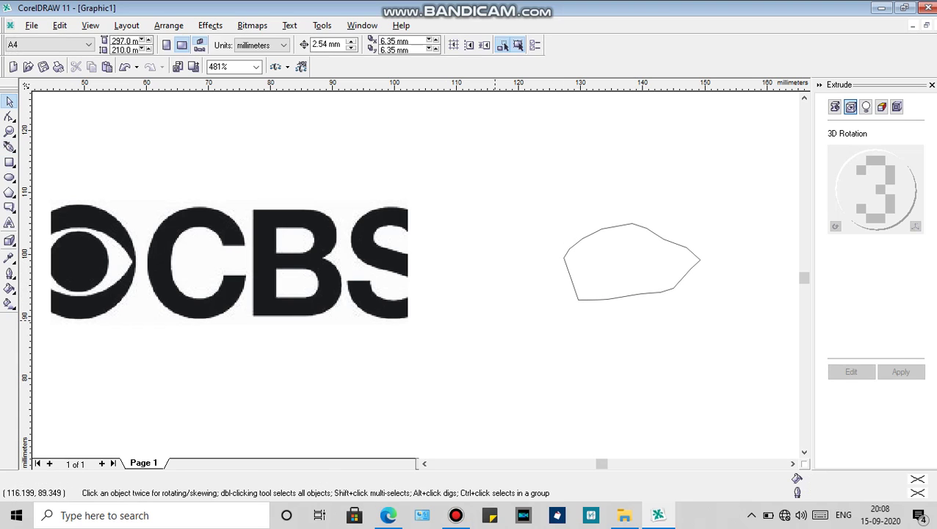
Step: Delete the two lower-left corner nodes and a lower-right node of the outline to simplify its bottom edge
left_click(626, 296)
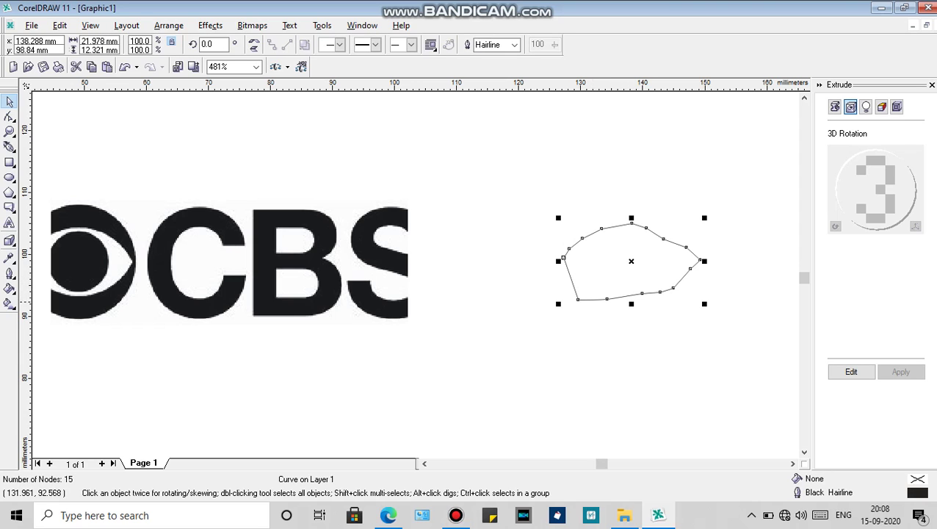
double_click(578, 299)
left_click(606, 299)
key("Delete")
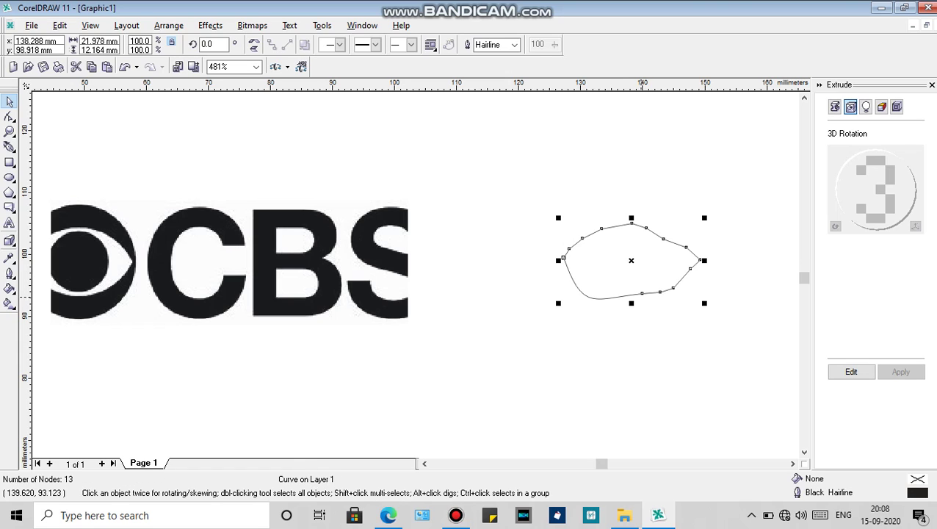
left_click(641, 293)
key("Delete")
Step: Delete the intermediate nodes along the outline's upper edge, keeping only the peak node and the two end corners
left_click(568, 249)
key("Delete")
left_click_drag(581, 238, 583, 238)
key("Delete")
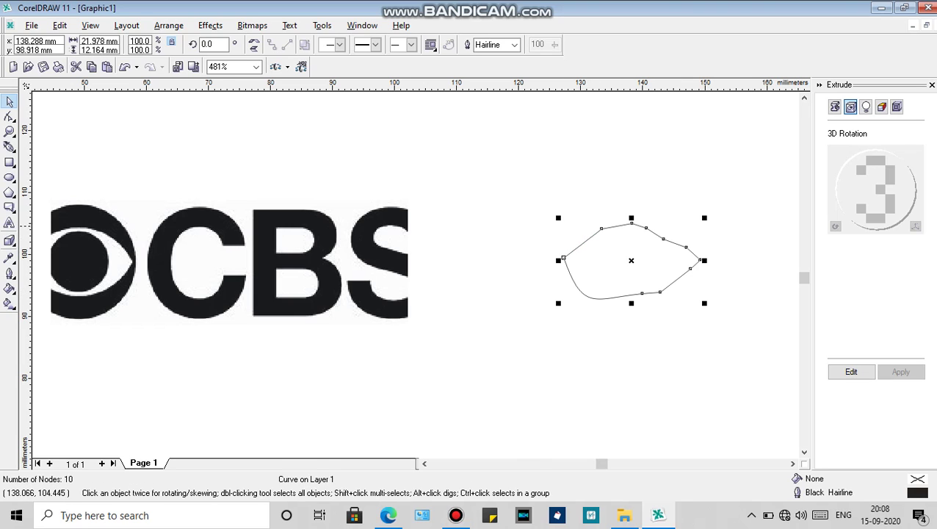
left_click(601, 228)
key("Delete")
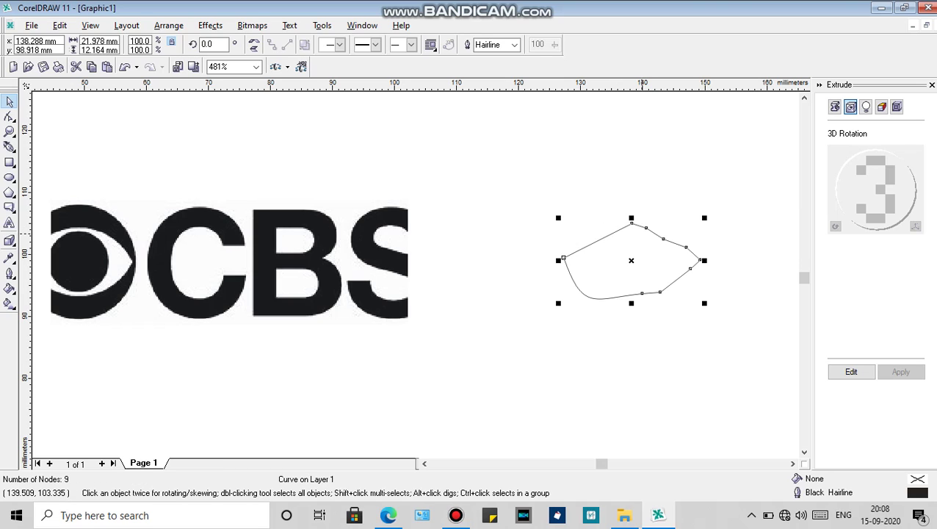
left_click(646, 229)
key("Delete")
left_click(663, 238)
key("Delete")
left_click(686, 247)
key("Delete")
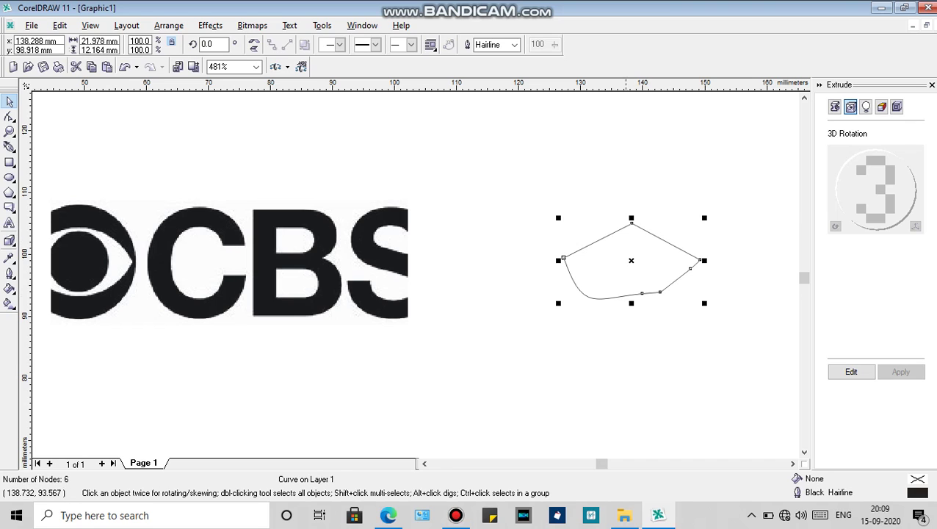
Step: Lower the peak node, convert its upper-left segment to a curve, and delete the node to form one arched upper edge
right_click(612, 237)
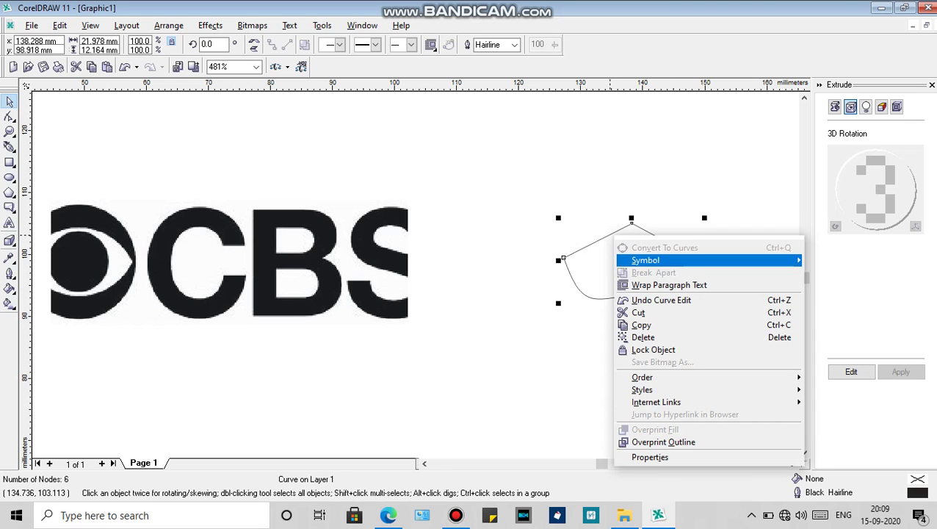
left_click(596, 232)
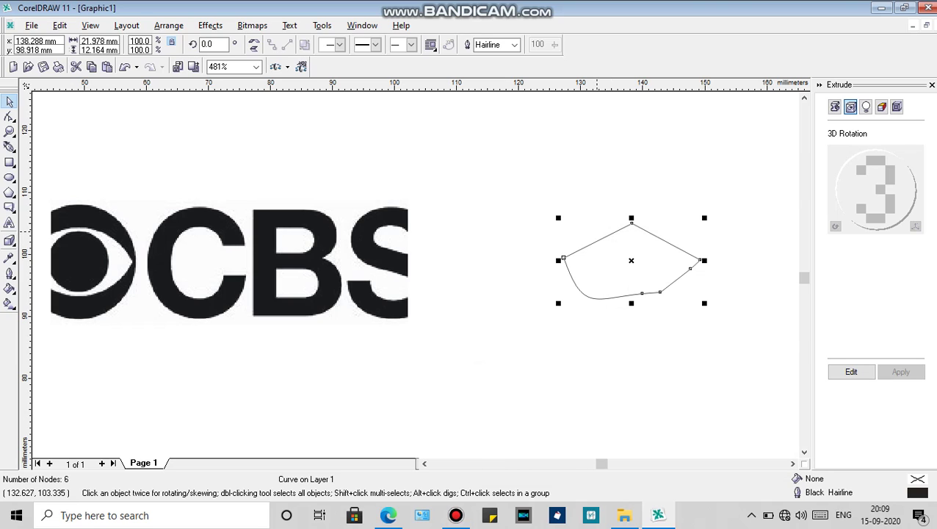
key("F10")
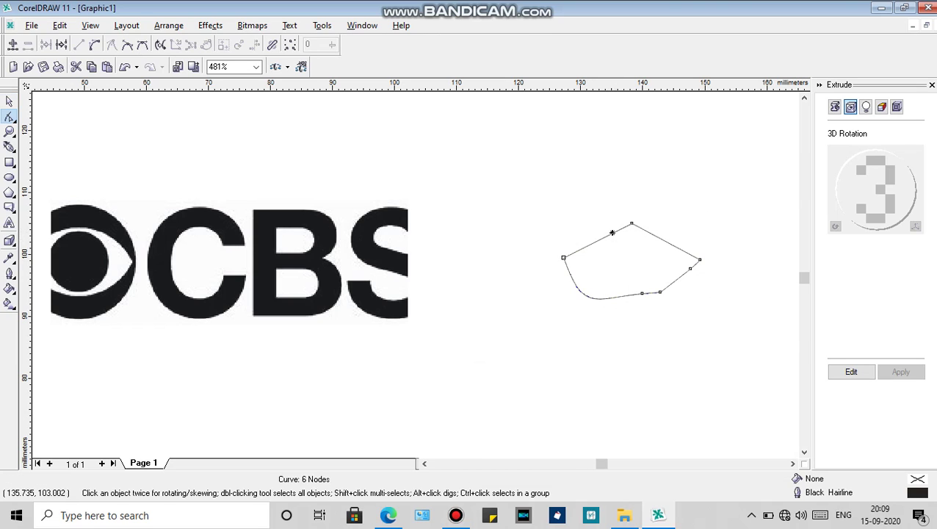
left_click(631, 222)
left_click_drag(631, 223, 621, 233)
right_click(623, 233)
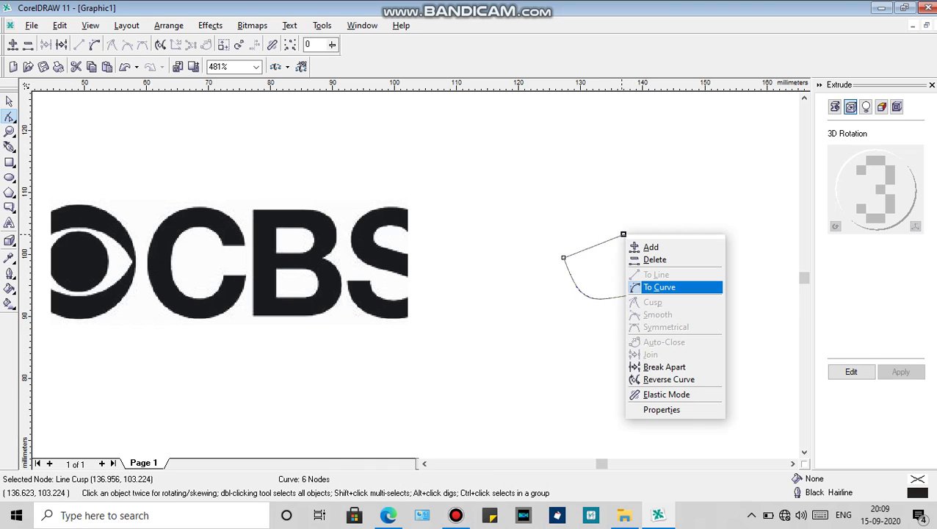
left_click(647, 286)
left_click_drag(619, 236, 615, 229)
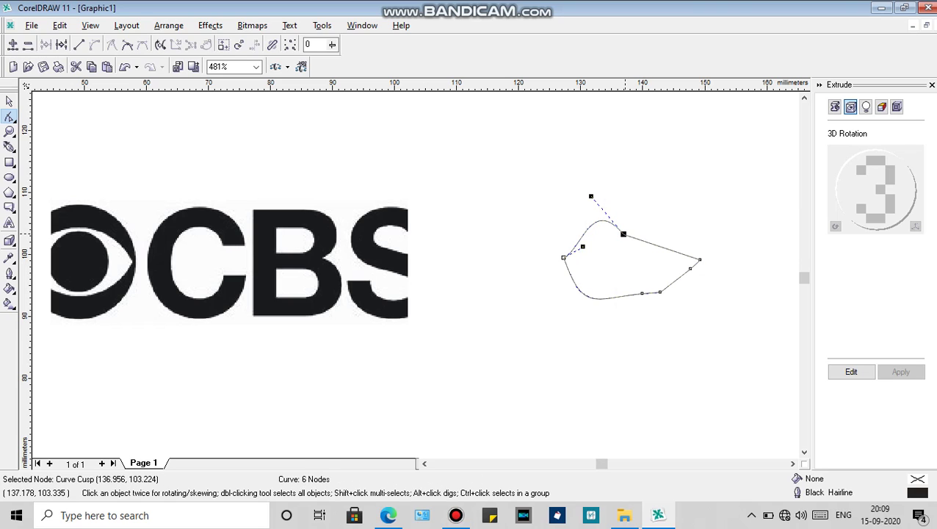
key("Delete")
left_click_drag(638, 237, 644, 235)
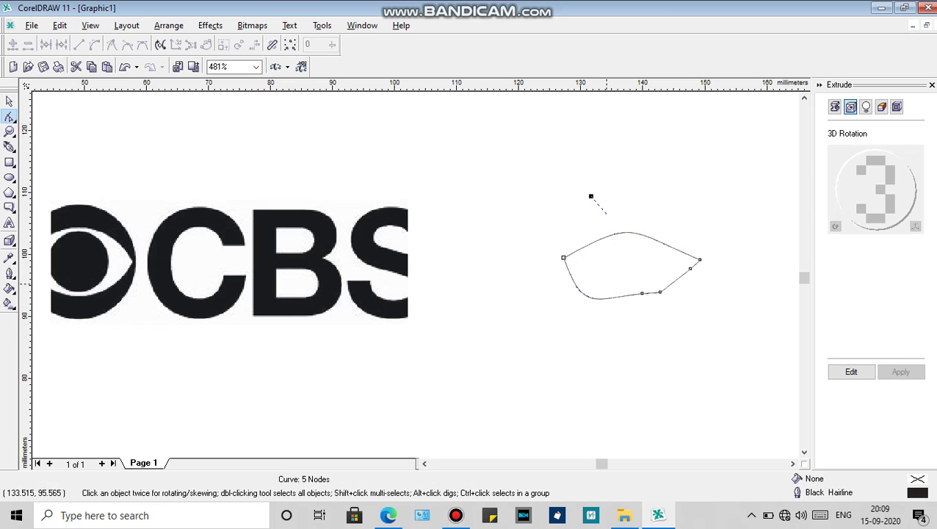
Step: Delete the remaining nodes between the corners on the lower edge and bend it into one smooth curve
left_click(659, 291)
key("Delete")
key("Delete")
left_click(642, 293)
key("Delete")
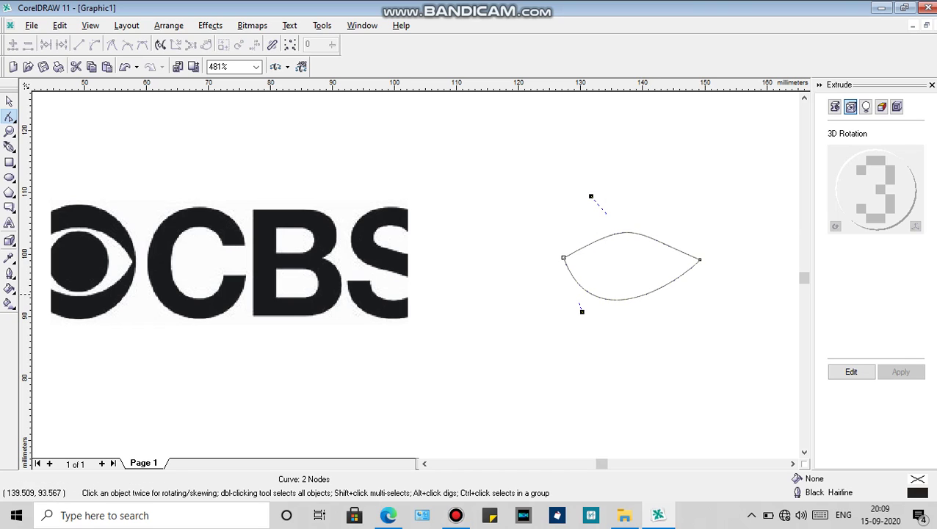
left_click_drag(644, 293, 651, 293)
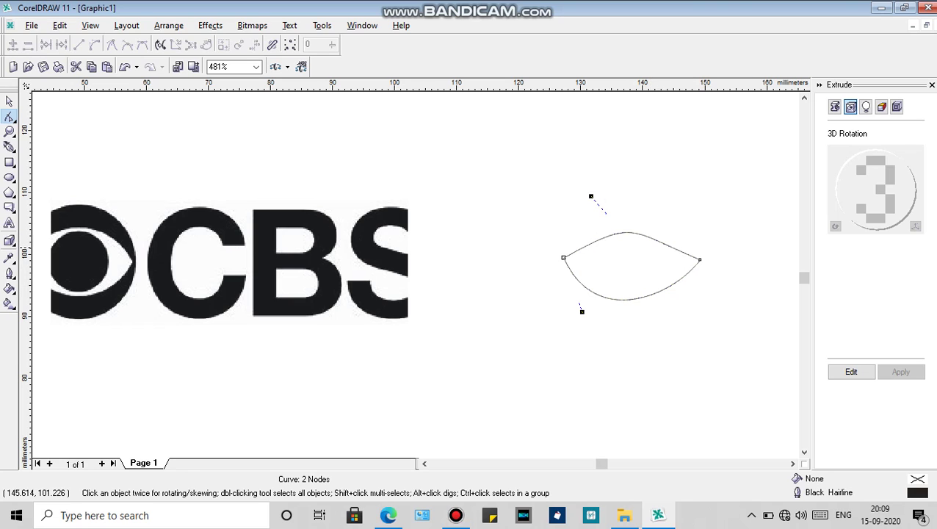
Step: Adjust the curve handles at both corners to make the upper and lower arcs of the eye shape more symmetrical
left_click(627, 231)
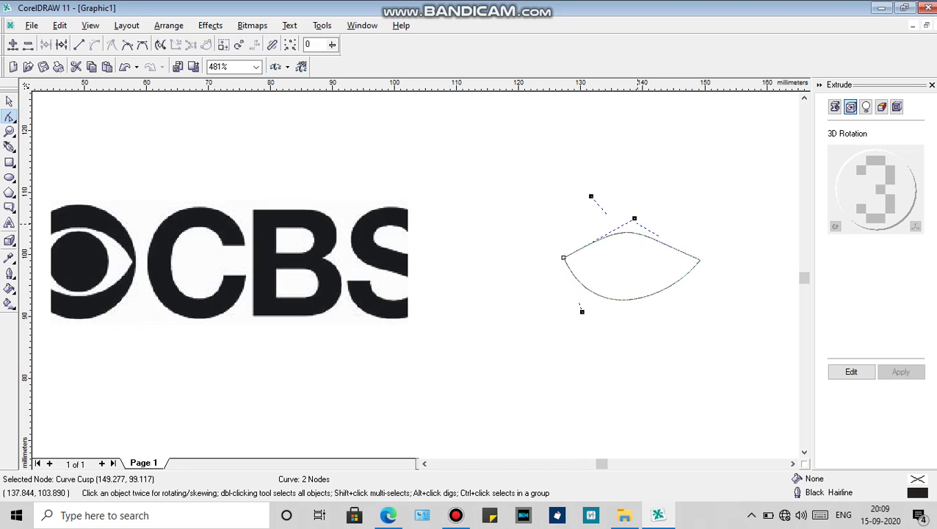
left_click_drag(630, 228, 636, 224)
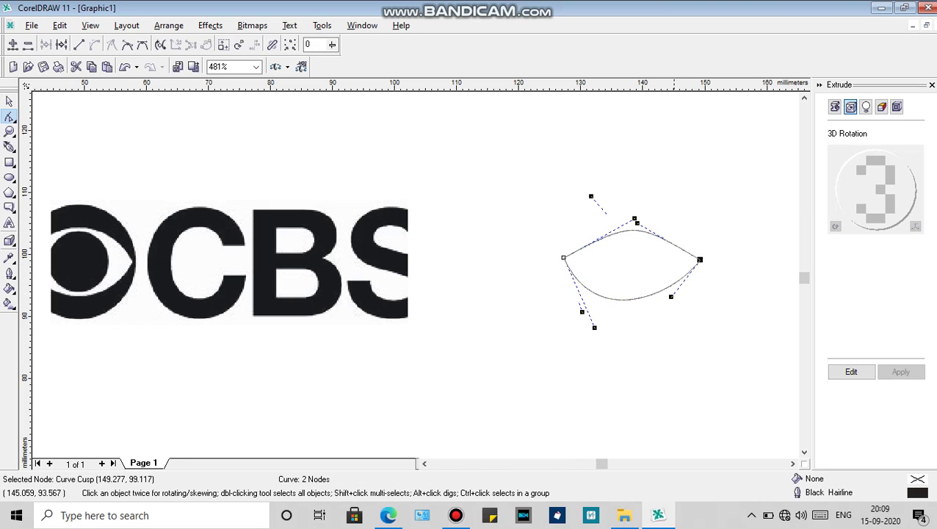
left_click_drag(671, 296, 683, 299)
left_click_drag(593, 323, 605, 321)
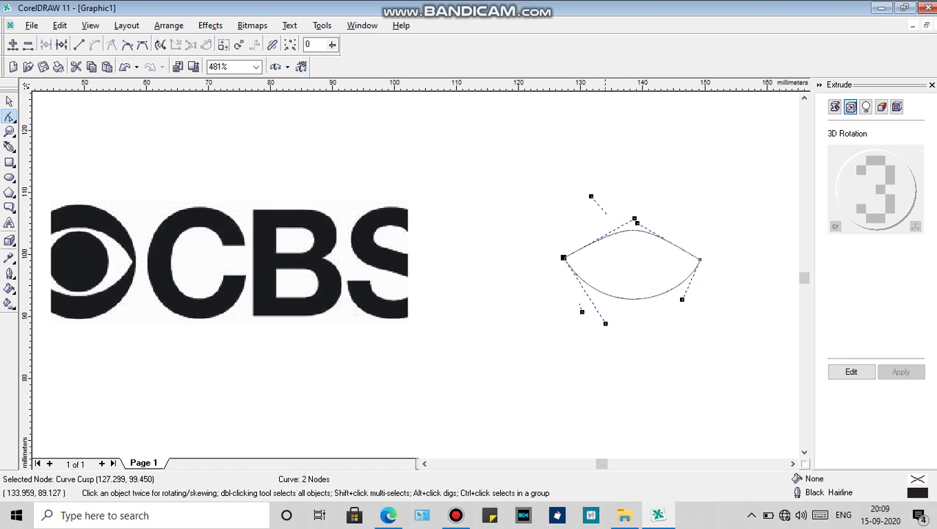
left_click_drag(634, 218, 626, 215)
left_click(674, 316)
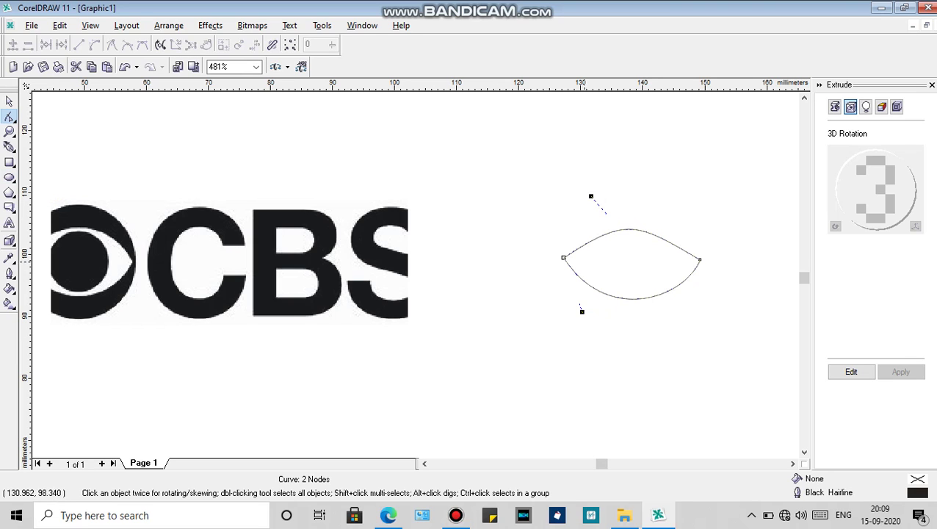
key("space")
left_click(588, 322)
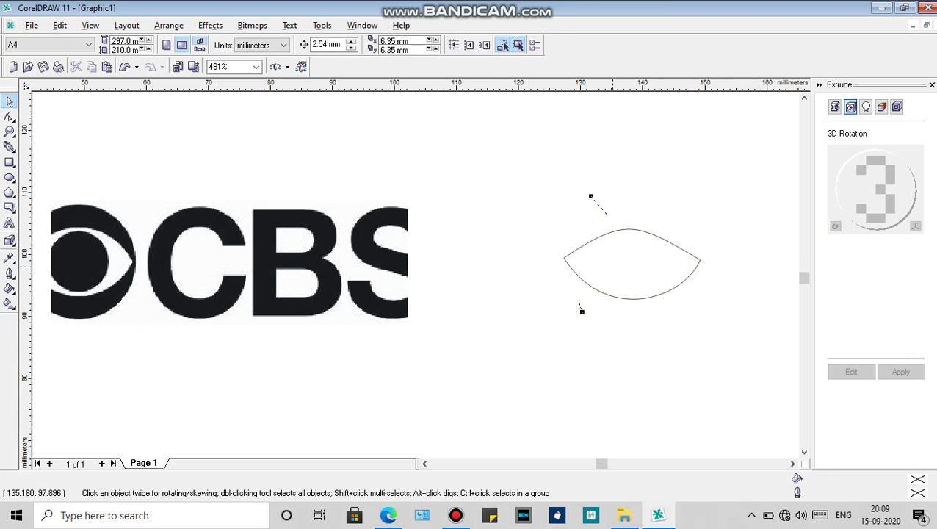
Step: Apply a uniform off-white fill of C 2, M 3, Y 3, K 0 to the eye shape
left_click(631, 266)
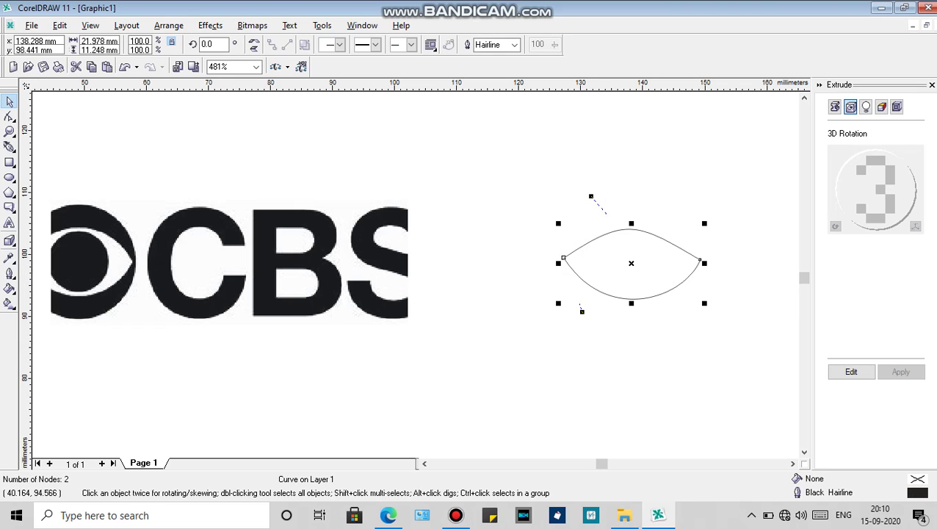
left_click(9, 288)
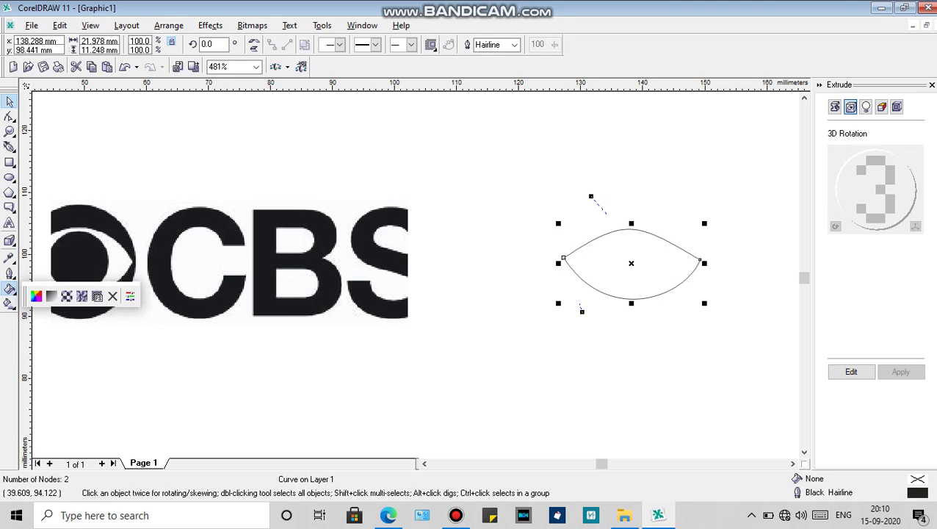
left_click(36, 296)
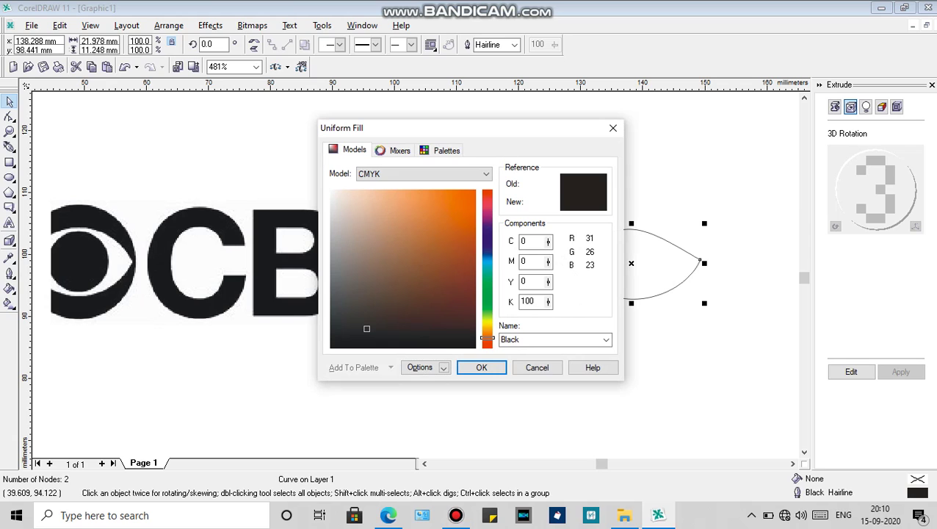
left_click(337, 198)
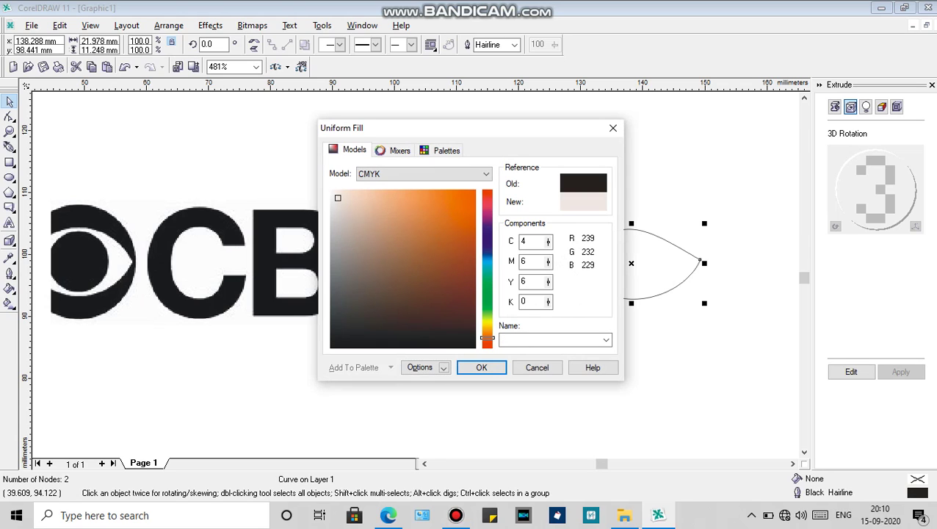
left_click(334, 194)
left_click(481, 367)
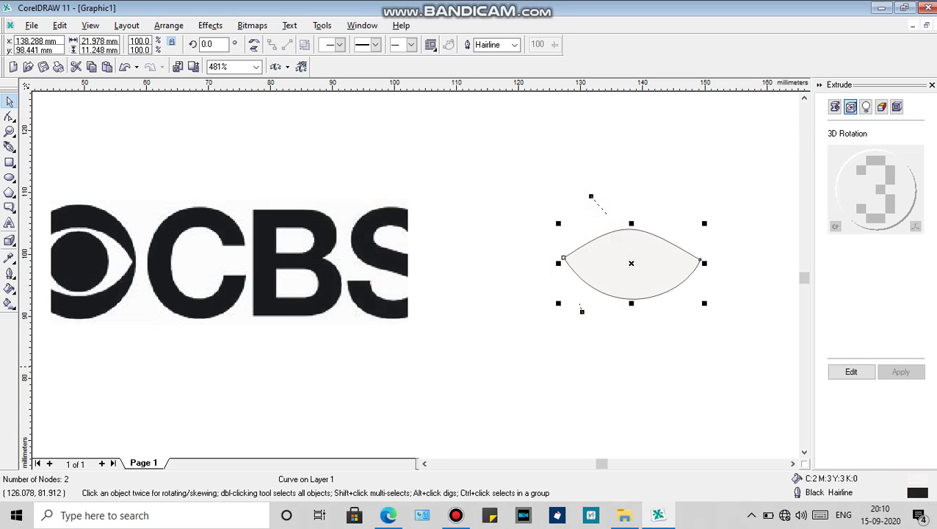
key("Escape")
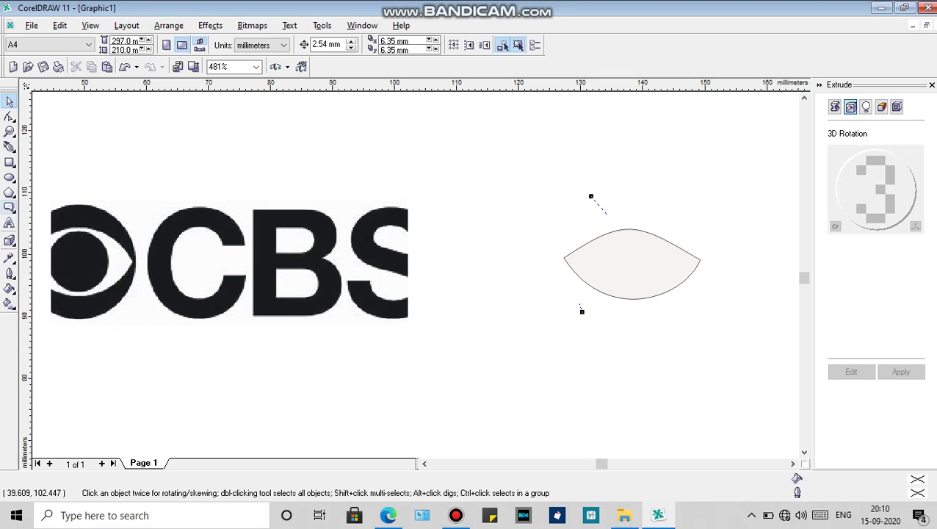
Step: Draw a circle about 9.7 mm in diameter inside the eye shape as its iris and select it
left_click(10, 177)
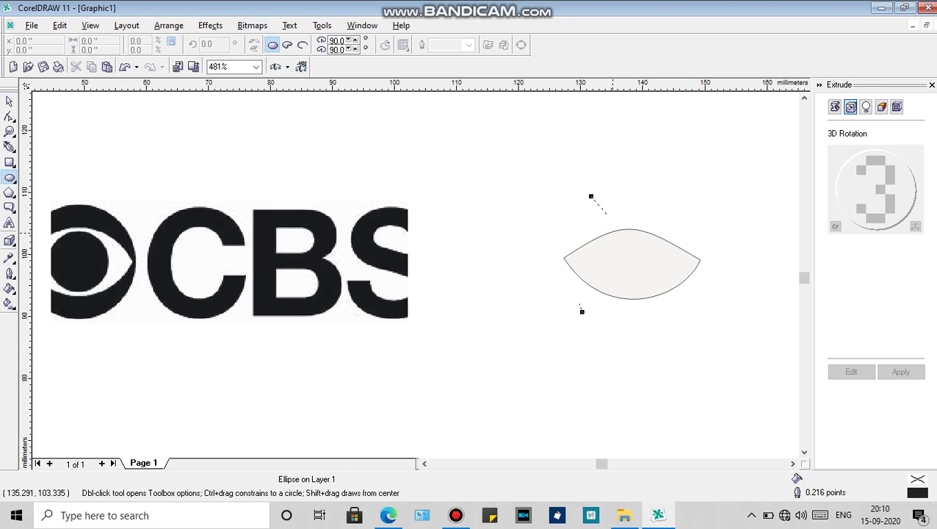
mouse_move(612, 232)
left_mouse_down()
mouse_move(672, 292)
mouse_move(663, 292)
left_mouse_up()
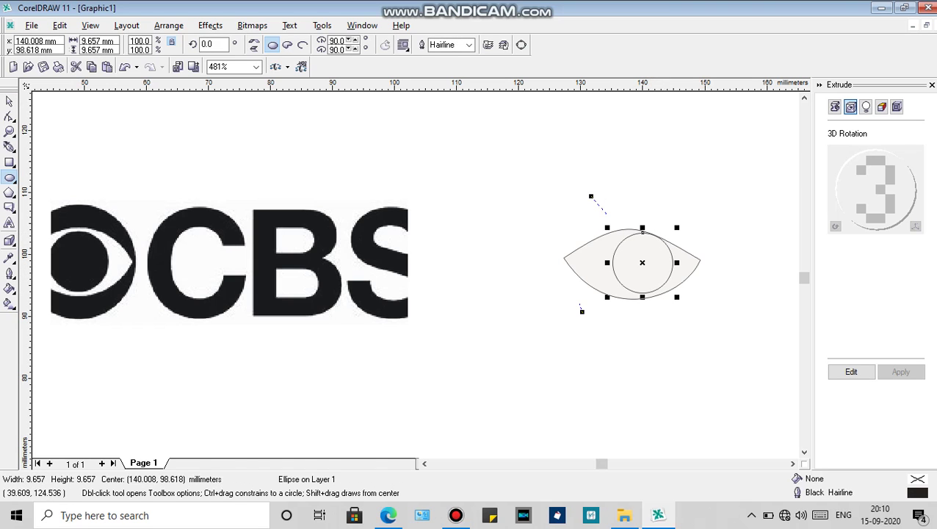
key("space")
left_click(626, 194)
left_click(646, 263)
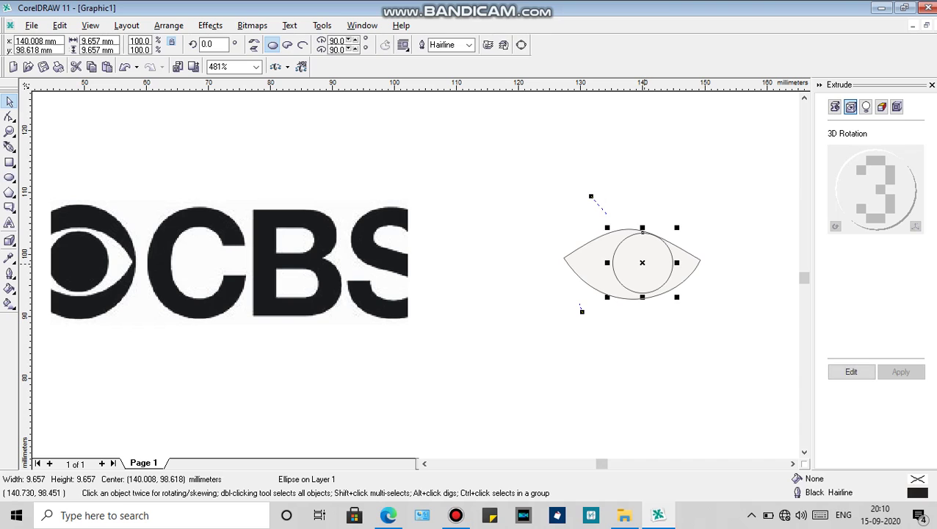
Step: Centre the iris circle inside the eye shape and give it a uniform dark fill of C 76, M 84, Y 83, K 56
left_click_drag(643, 263, 632, 264)
left_click(701, 185)
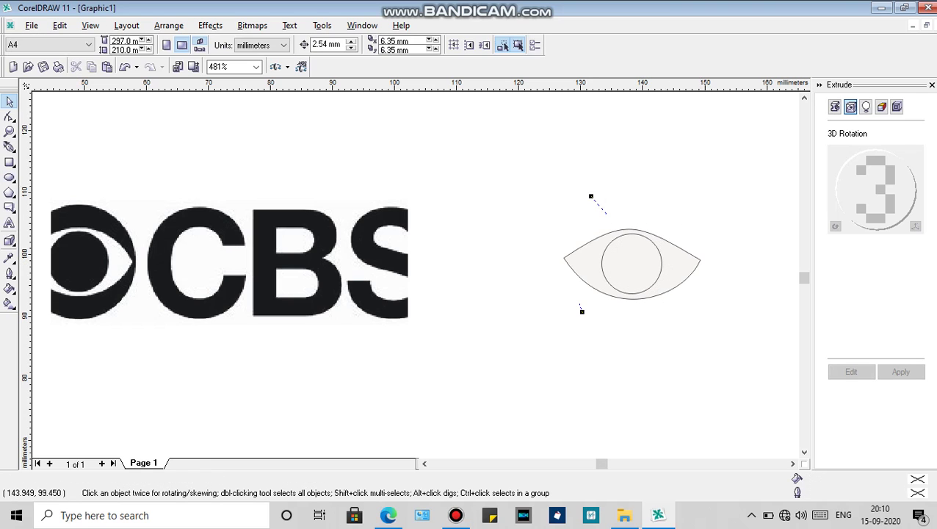
left_click(647, 265)
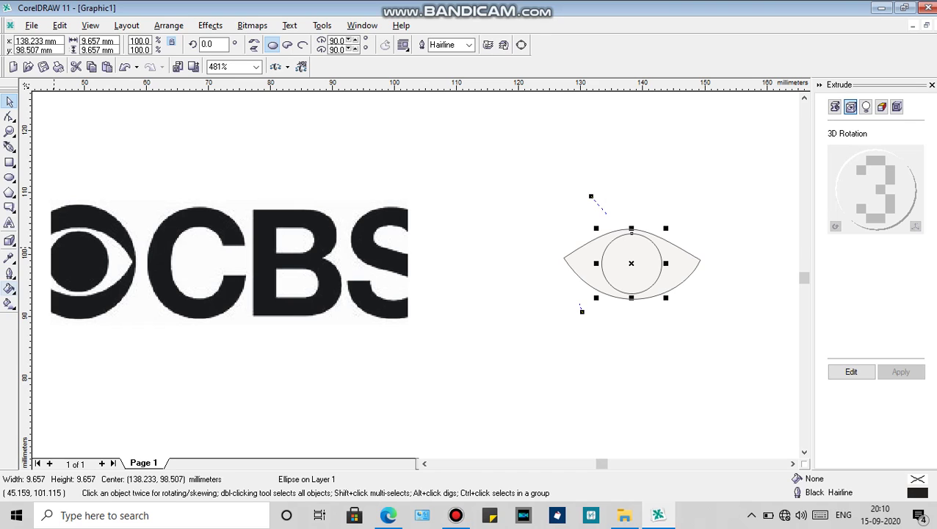
left_click(9, 288)
left_click(36, 296)
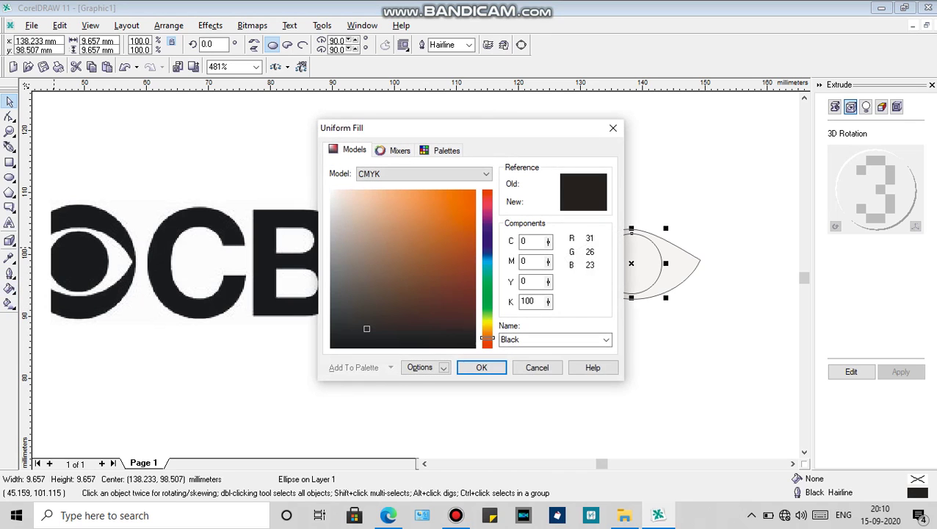
left_click(425, 328)
left_click(481, 367)
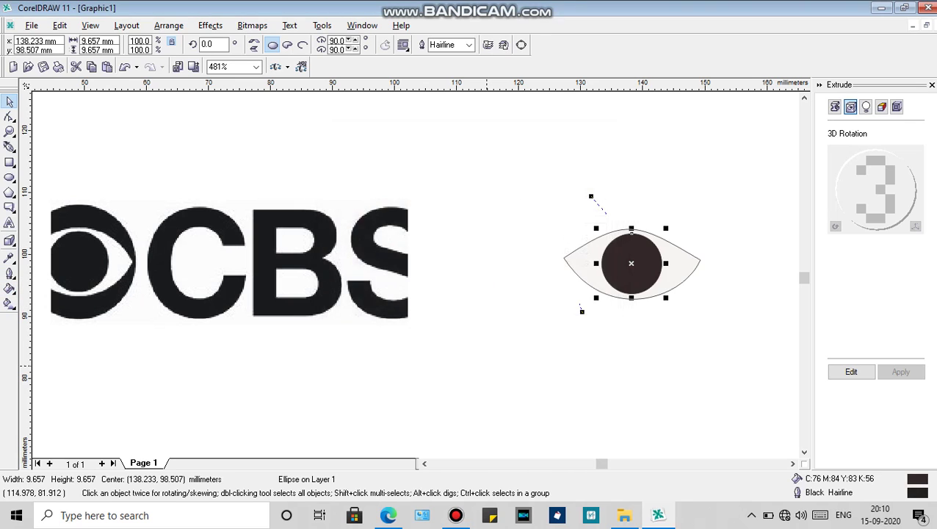
left_click(531, 360)
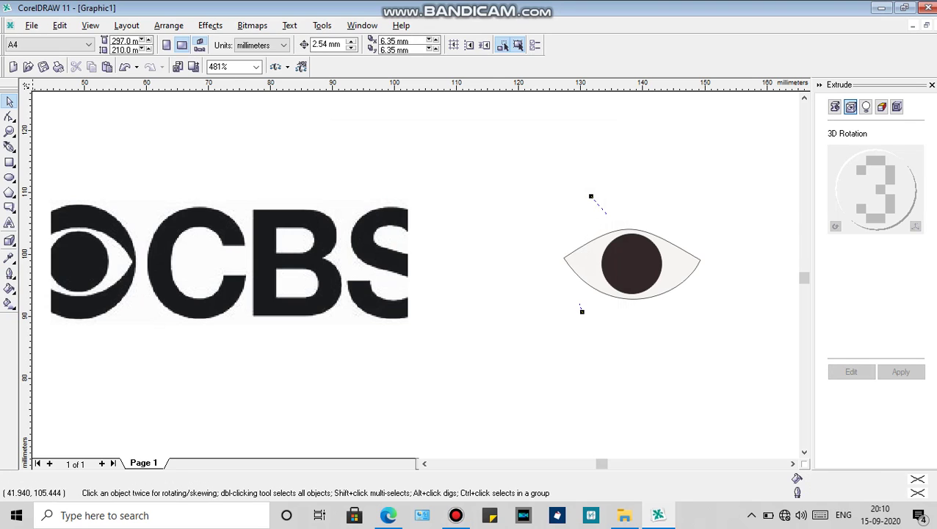
Step: Draw a circle about 23.5 mm in diameter and place it around the eye shape so that it encloses both corners
left_click(10, 177)
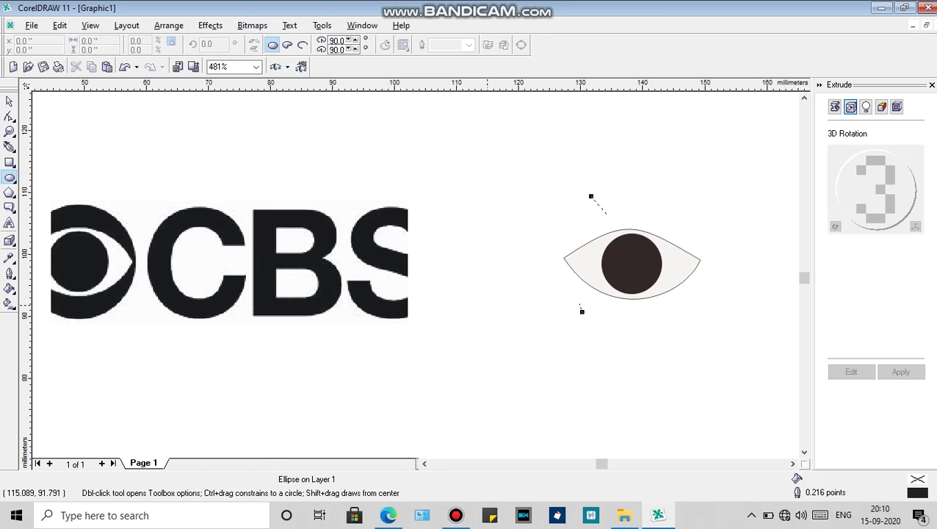
left_click_drag(488, 305, 633, 378)
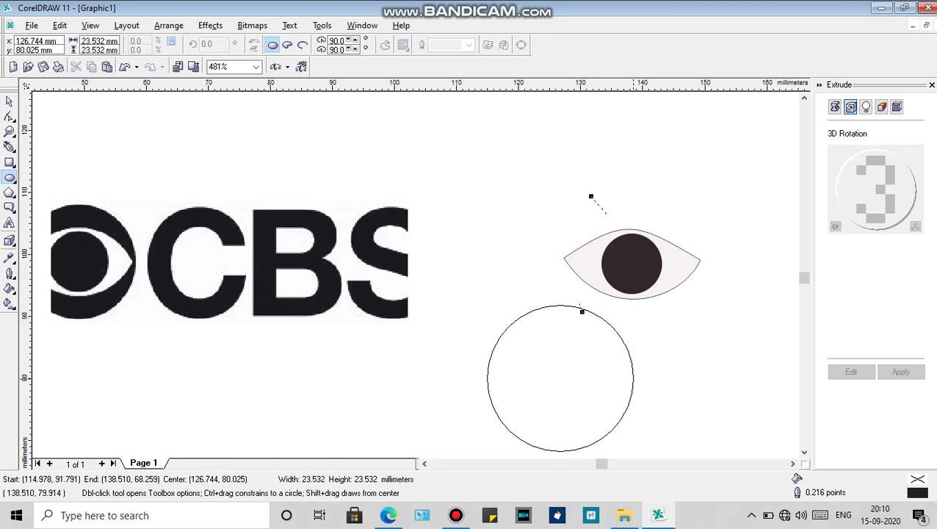
mouse_move(560, 378)
left_mouse_down()
mouse_move(630, 261)
mouse_move(559, 261)
mouse_move(645, 259)
mouse_move(629, 256)
left_mouse_up()
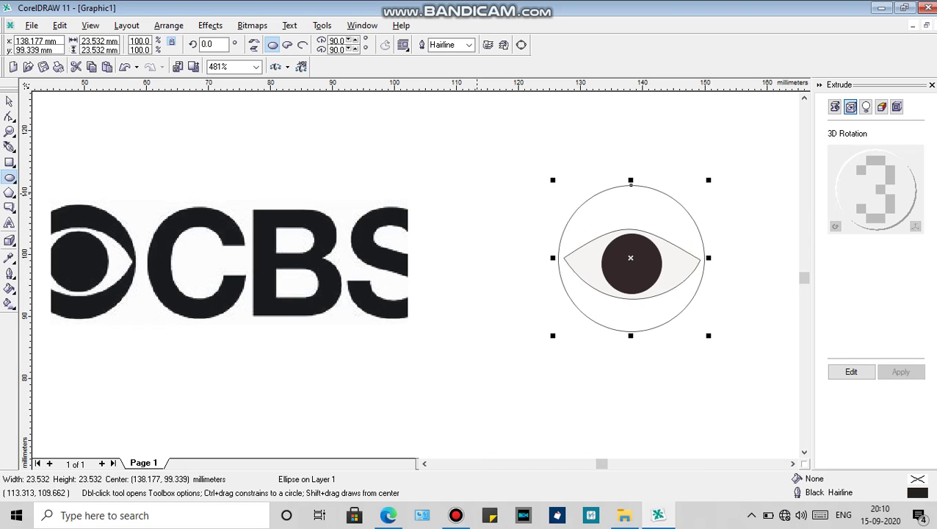
left_click(476, 194)
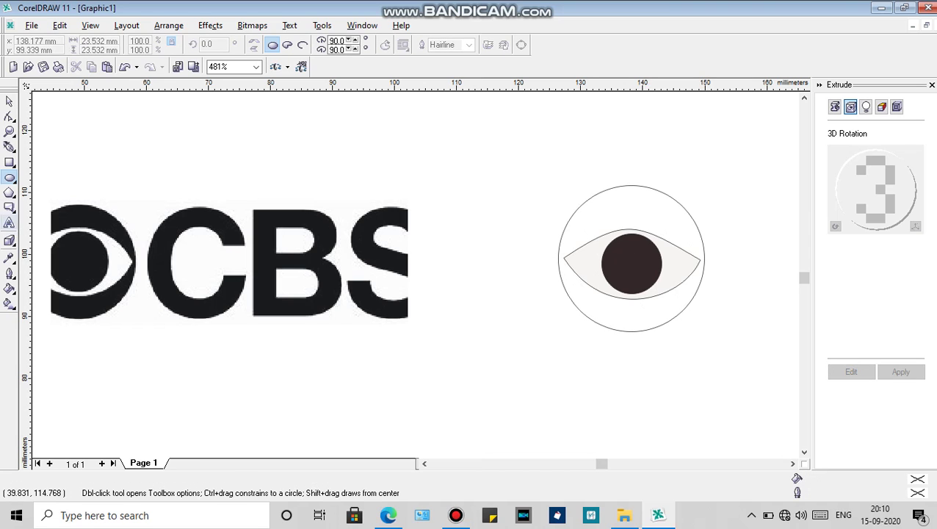
Step: Apply a uniform black fill of C 0, M 0, Y 0, K 100 to the outer circle
left_click(9, 101)
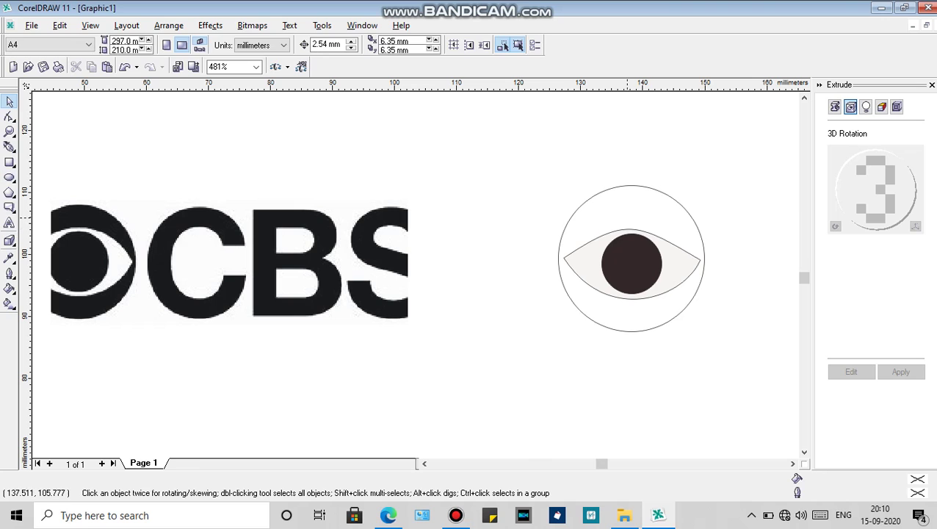
left_click(630, 185)
left_click(10, 288)
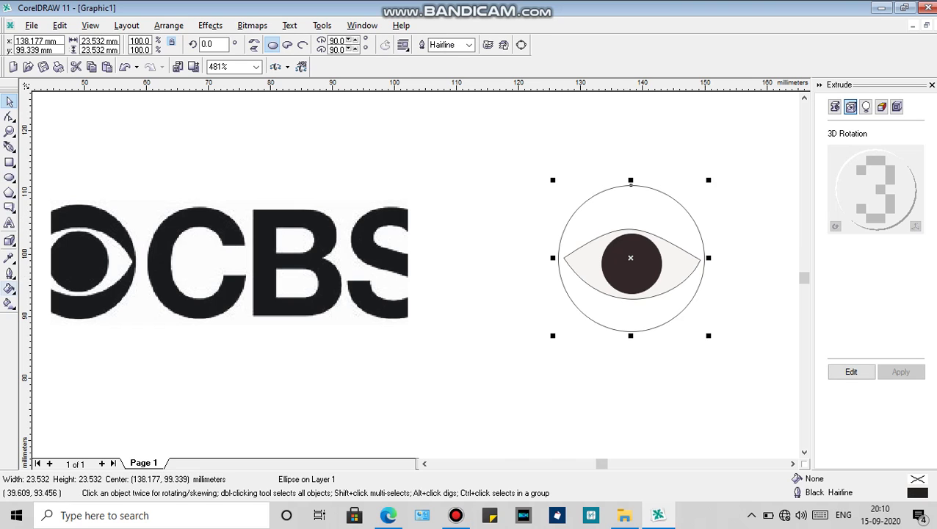
left_click(36, 296)
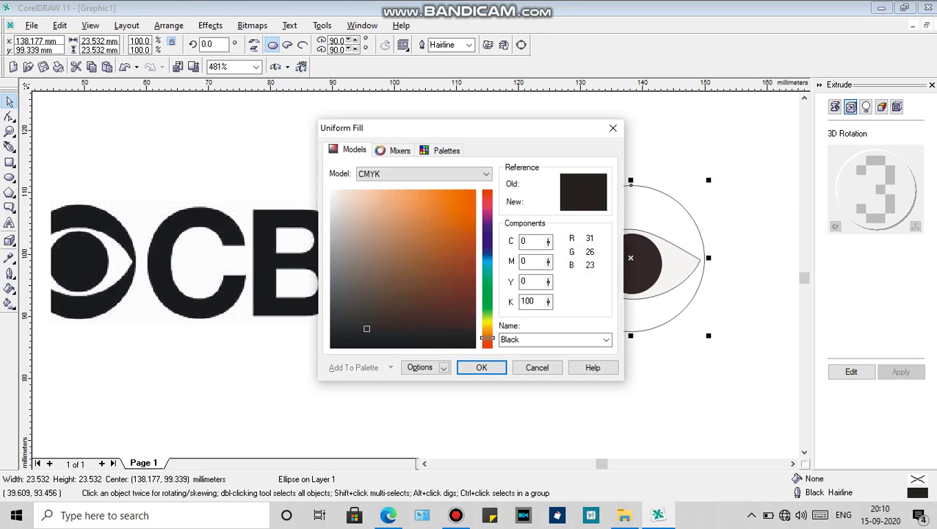
left_click(481, 367)
left_click(714, 257)
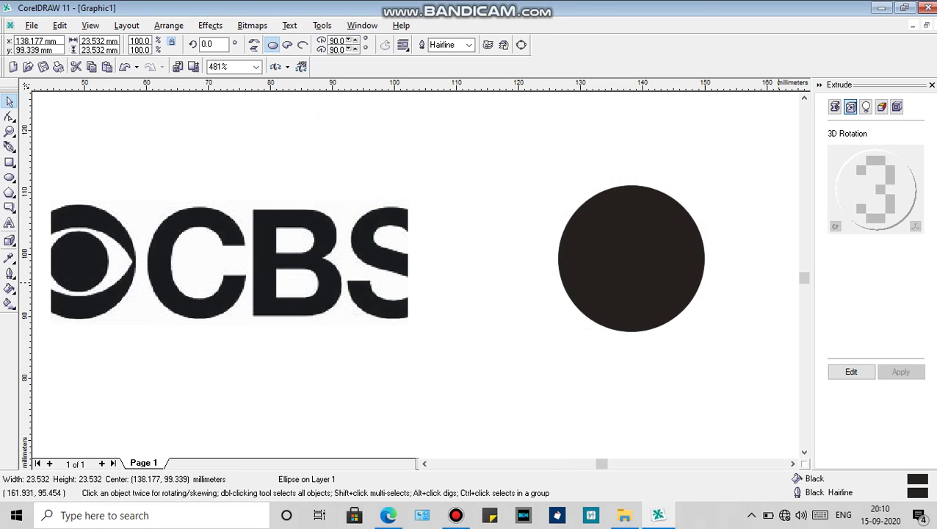
Step: Send the black outer circle to the back, behind the eye shape and iris
left_click(597, 202)
right_click(598, 203)
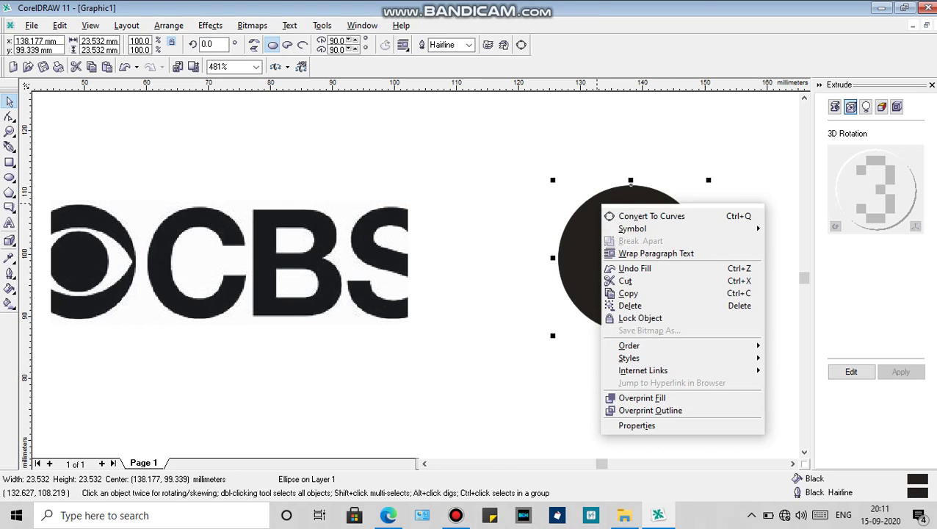
mouse_move(646, 345)
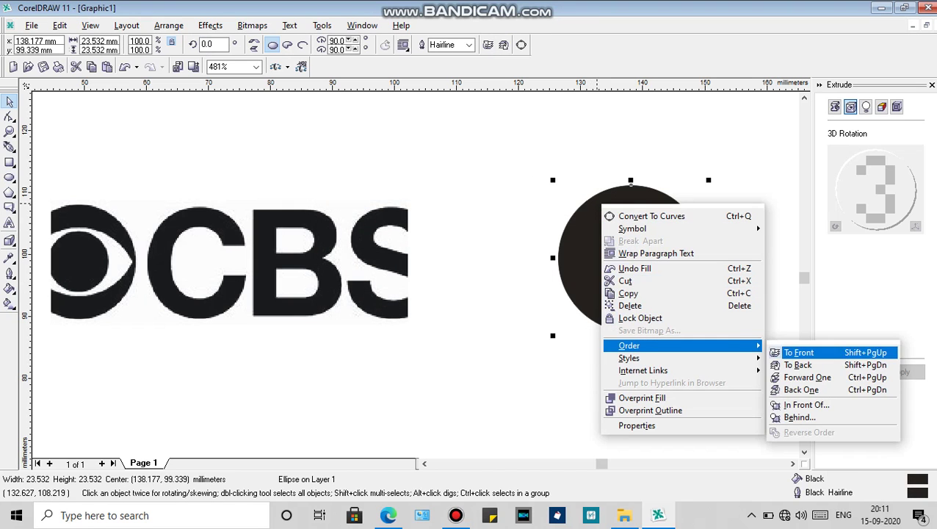
left_click(797, 364)
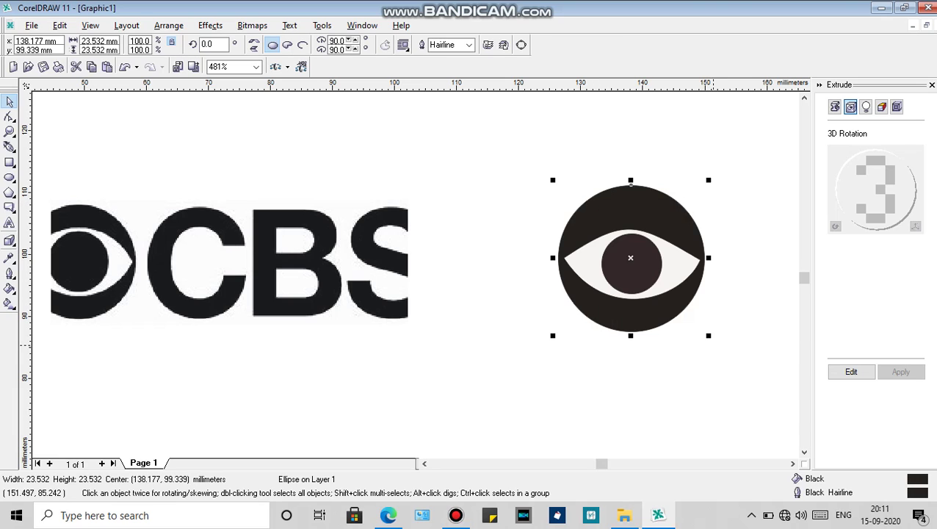
key("Escape")
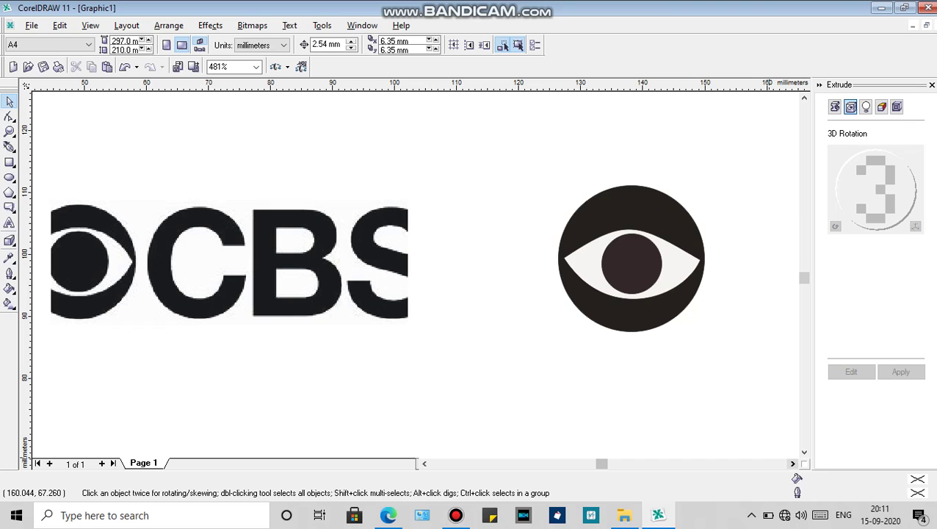
Step: Select all three parts of the eye logo and move them together to just below and right of the reference image
left_click_drag(737, 174, 530, 356)
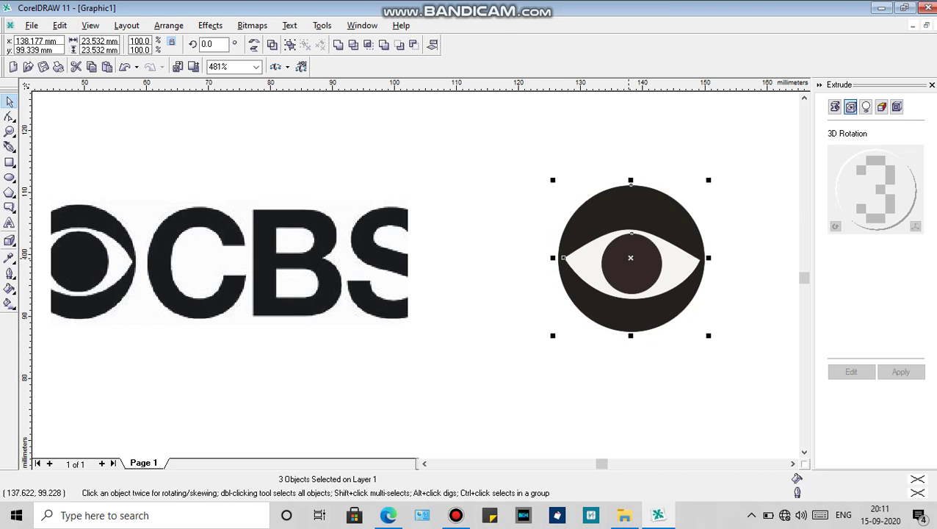
left_click_drag(588, 258, 502, 376)
left_click(761, 395)
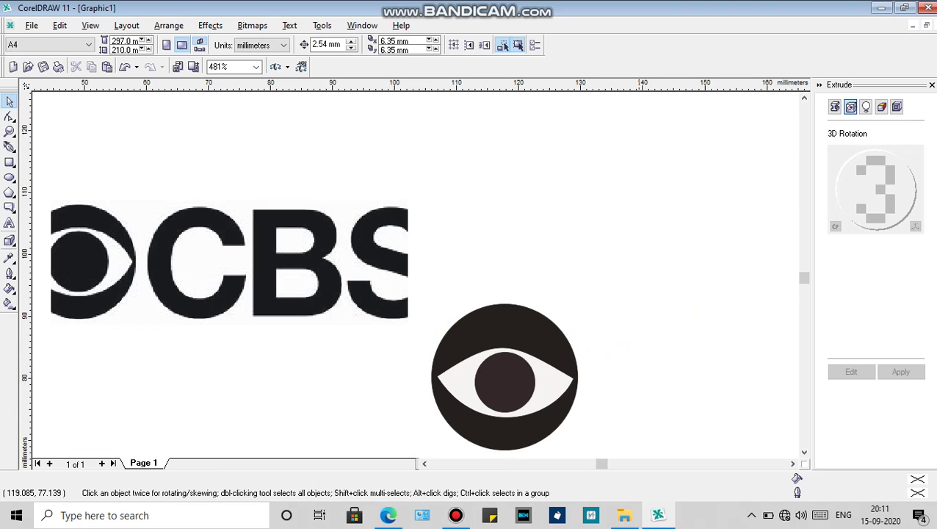
scroll(415, 275, "down", 1)
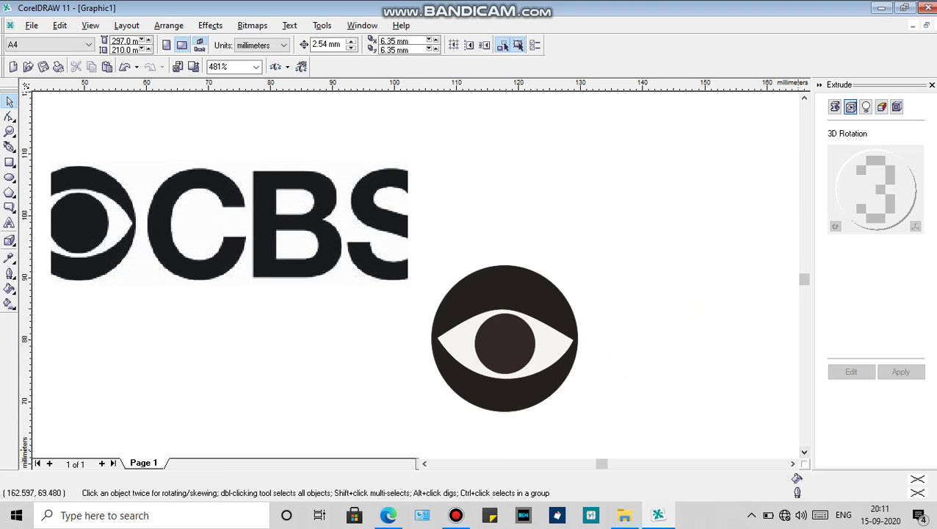
left_click(256, 66)
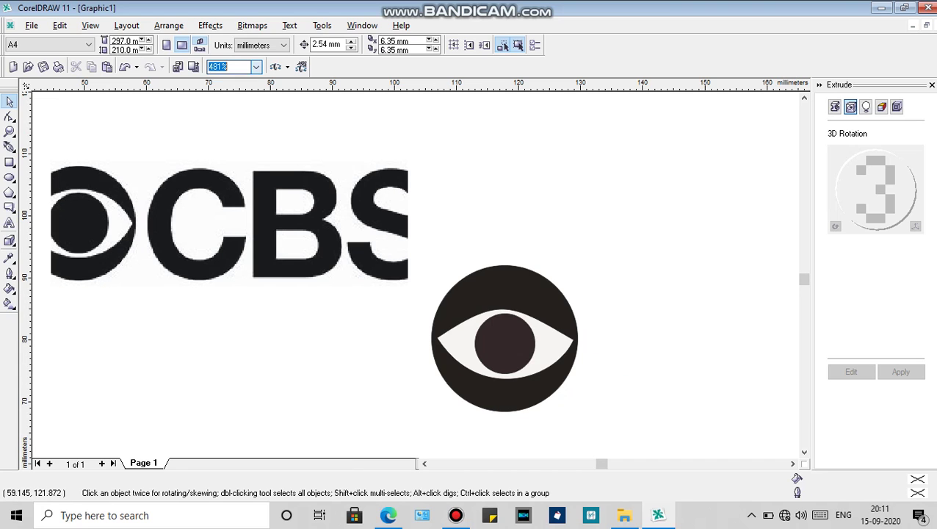
type("666")
key("Return")
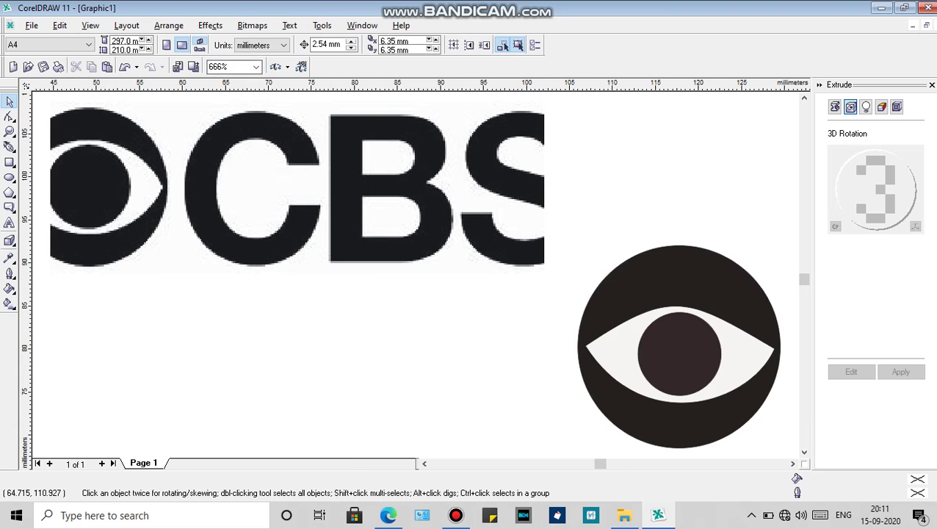
Step: Add the artistic text "CBS" in 24 pt AvantGarde Bk BT to the right of the eye logo
left_click(256, 67)
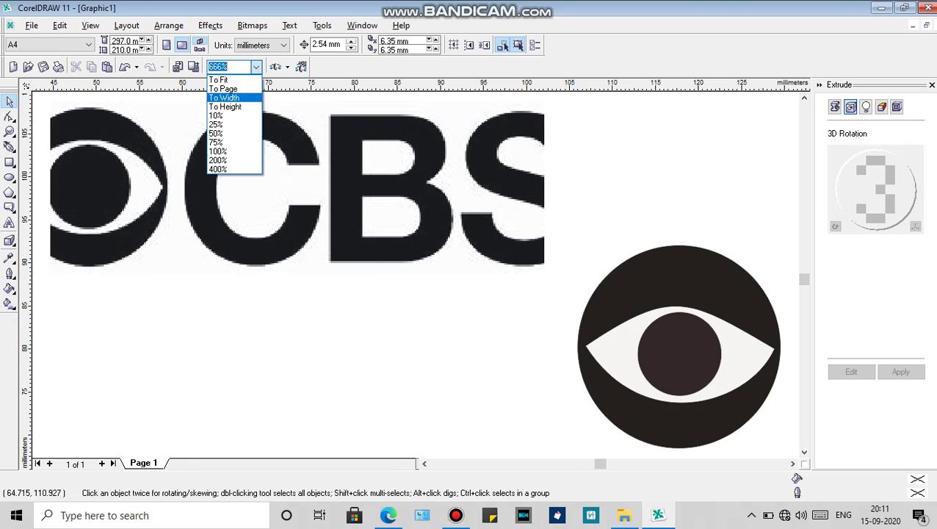
key("Down")
key("Down")
key("Down")
key("Down")
key("Return")
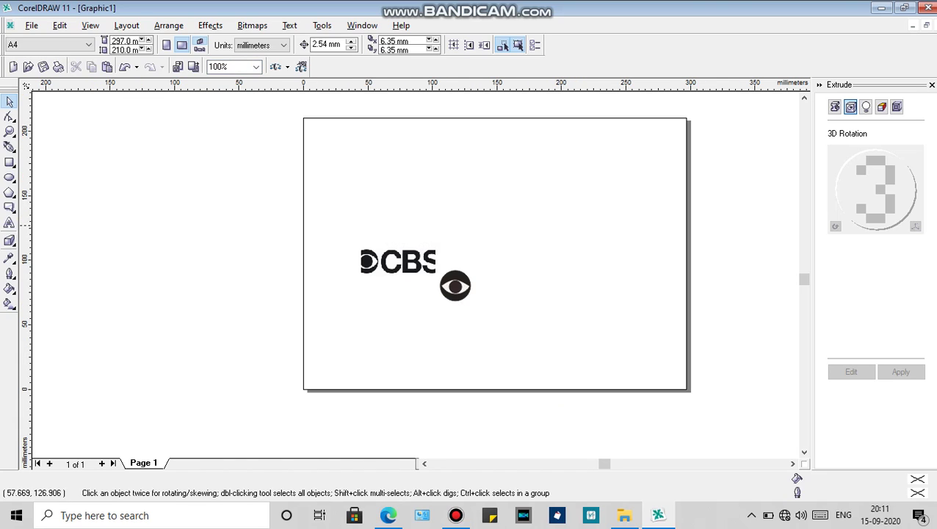
left_click(10, 223)
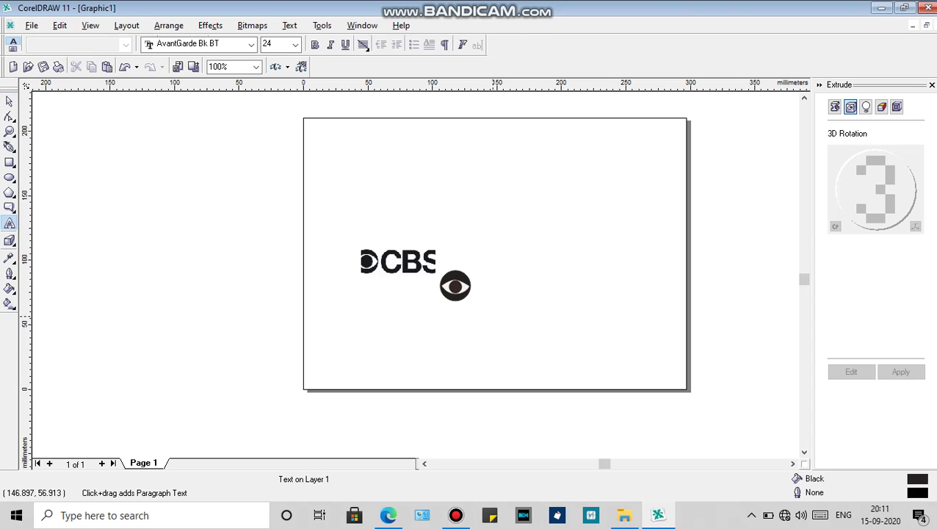
left_click(486, 296)
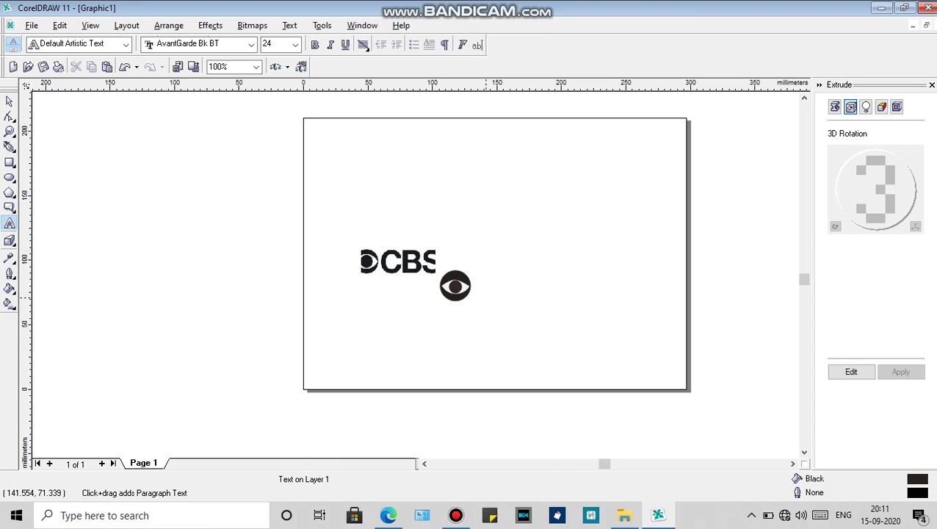
type("CBS")
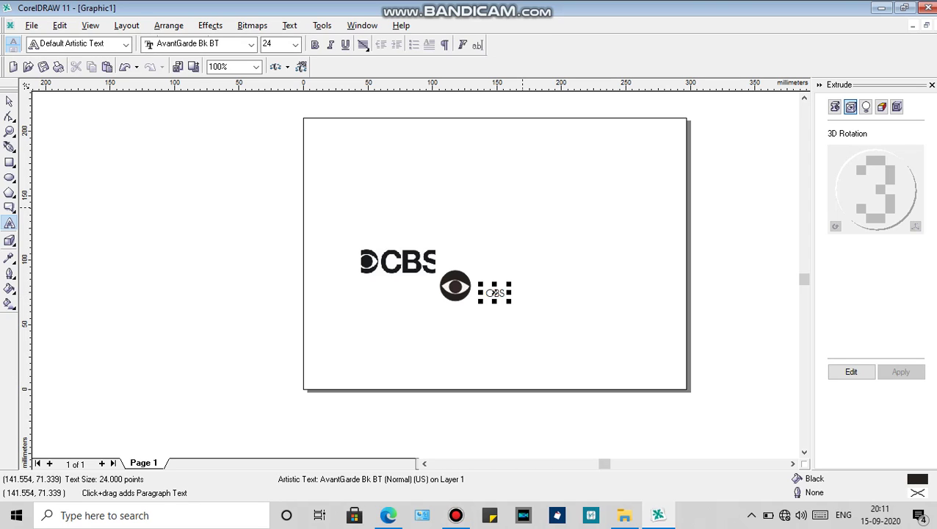
left_click(522, 206)
Step: Move the CBS text up and away, and place the whole eye logo level with the reference image, to its right
left_click(9, 101)
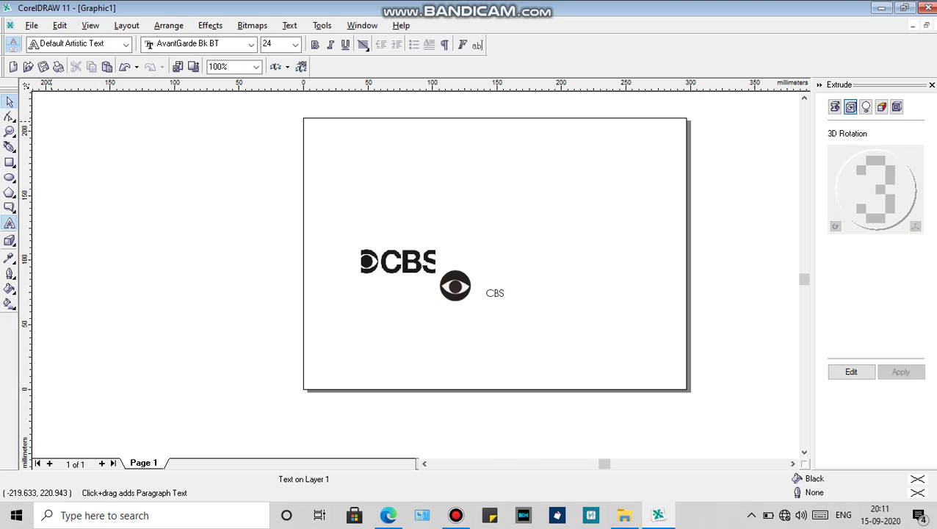
left_click_drag(500, 299, 536, 233)
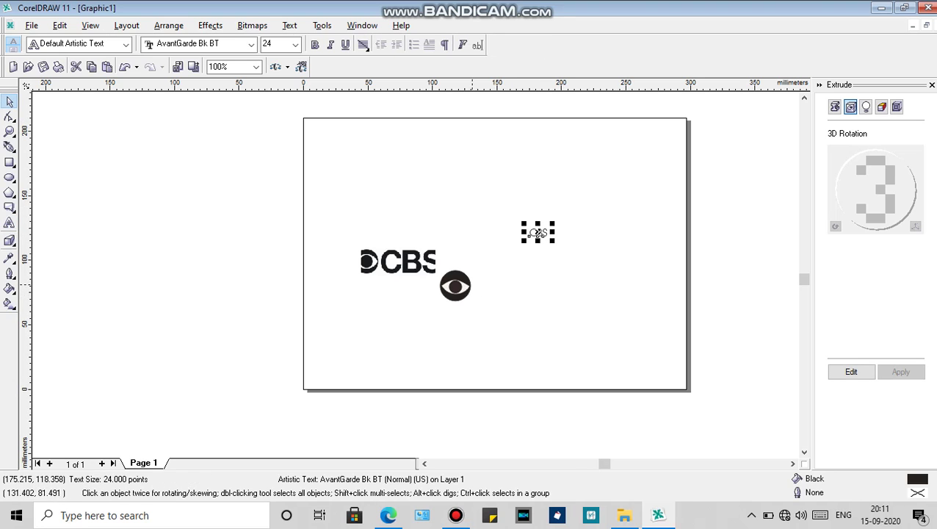
left_click_drag(447, 298, 429, 315)
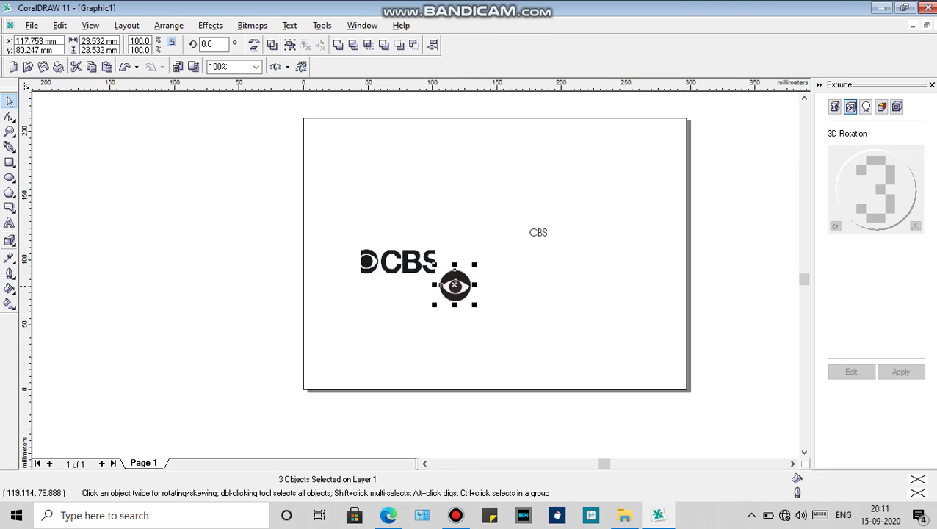
left_click_drag(455, 283, 477, 262)
key("Escape")
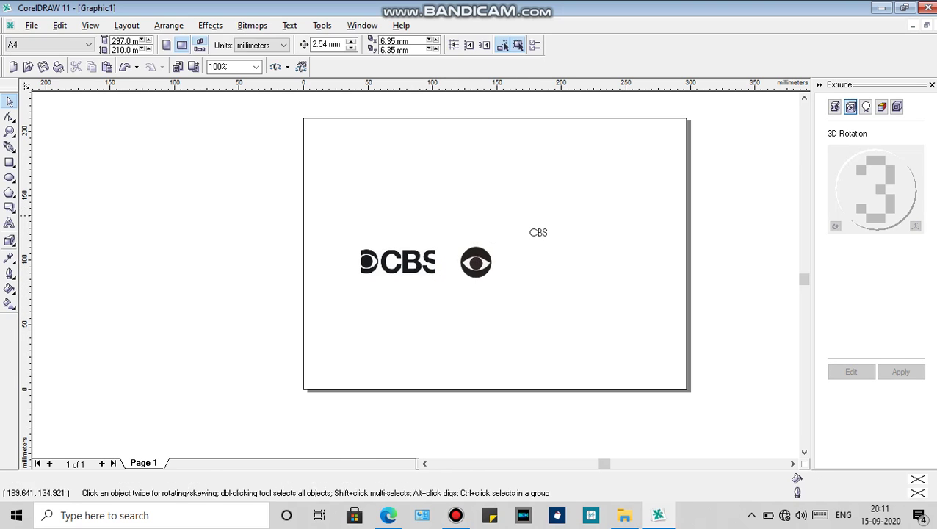
Step: Enlarge the CBS text to about 85 pt and place it directly to the right of the eye logo
left_click_drag(519, 240, 543, 267)
left_click(550, 205)
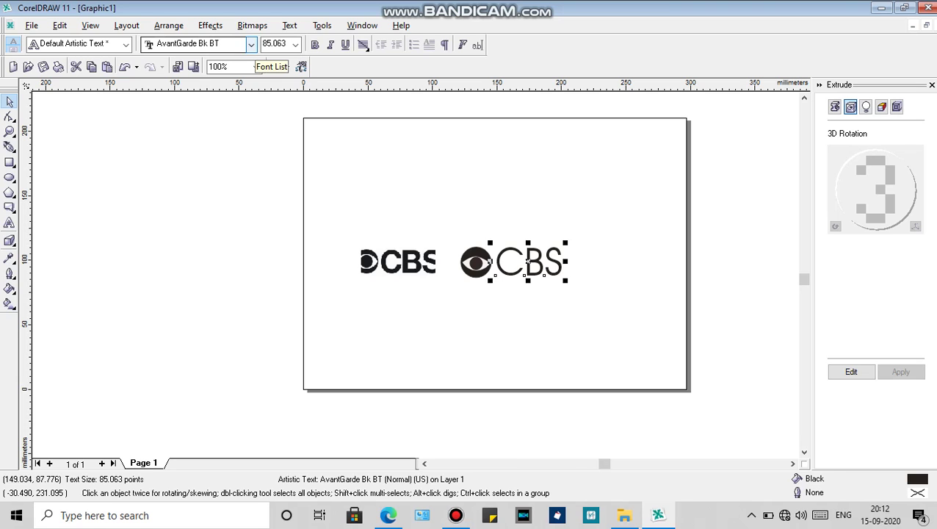
Step: Preview alternative fonts on the CBS text beside the eye logo, apply Bodoni MT, and deselect the text
left_click(250, 44)
key("Down")
key("Down")
key("Down")
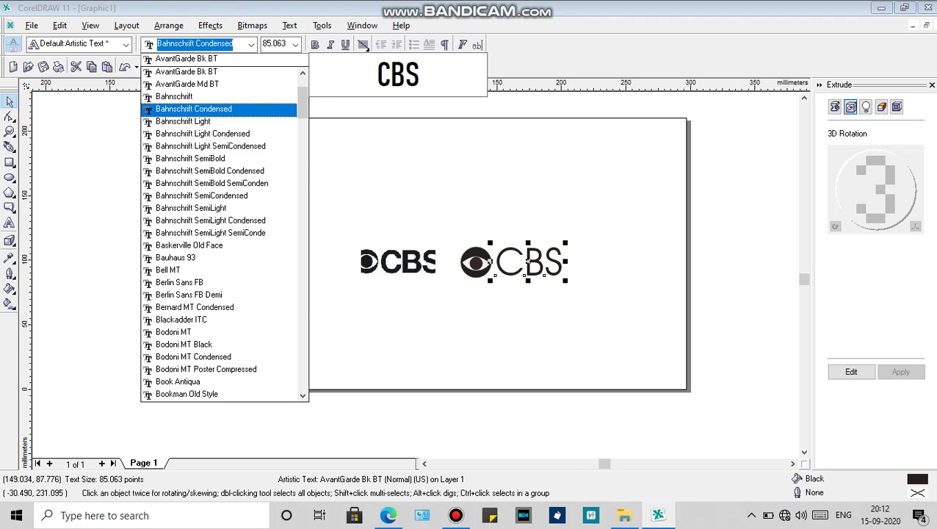
key("Down")
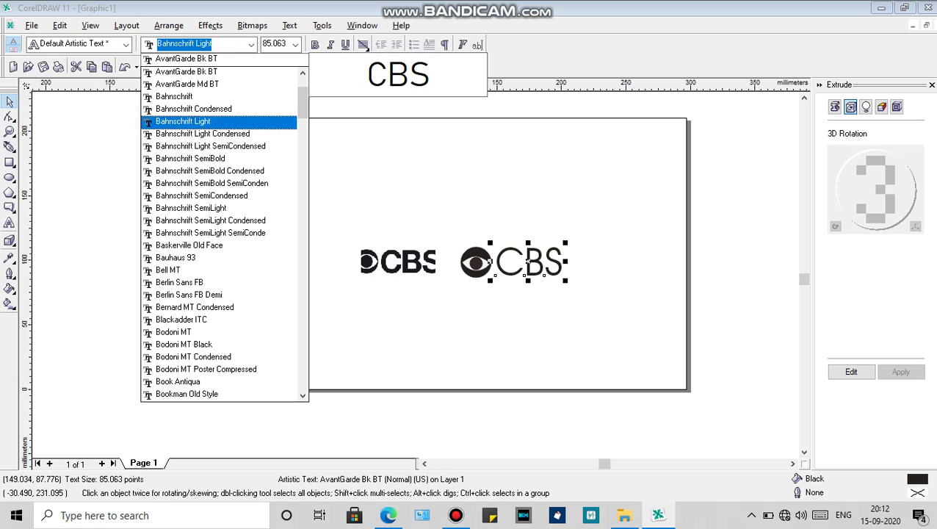
key("Down")
key("Down")
key("Down")
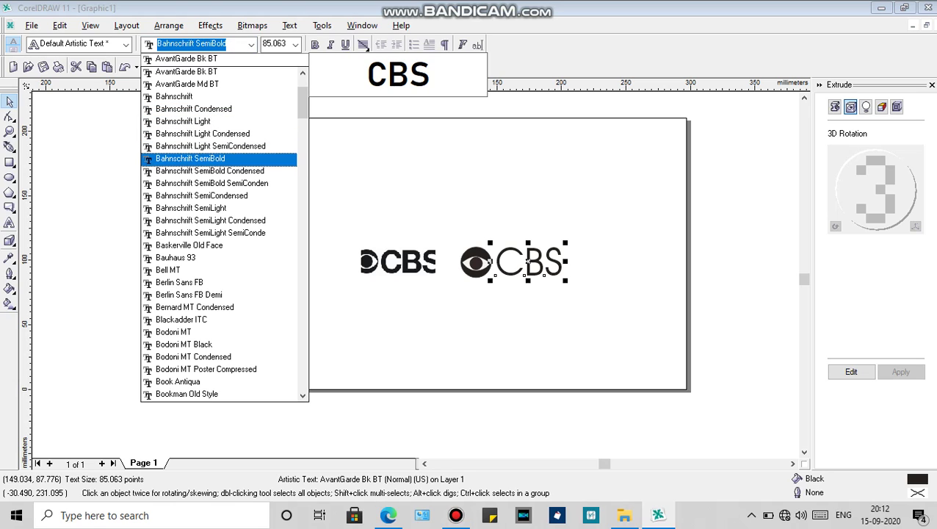
key("Down")
key("Down")
key("Down")
key("Down")
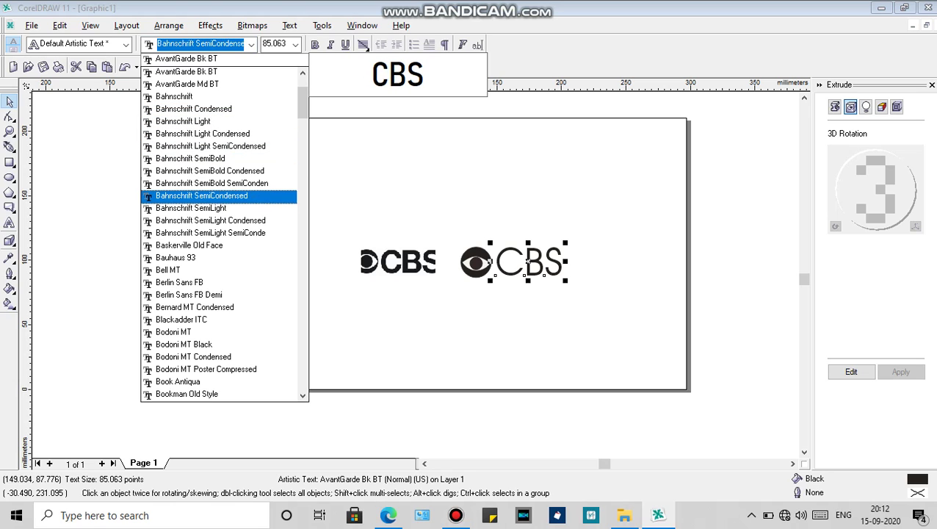
key("Down")
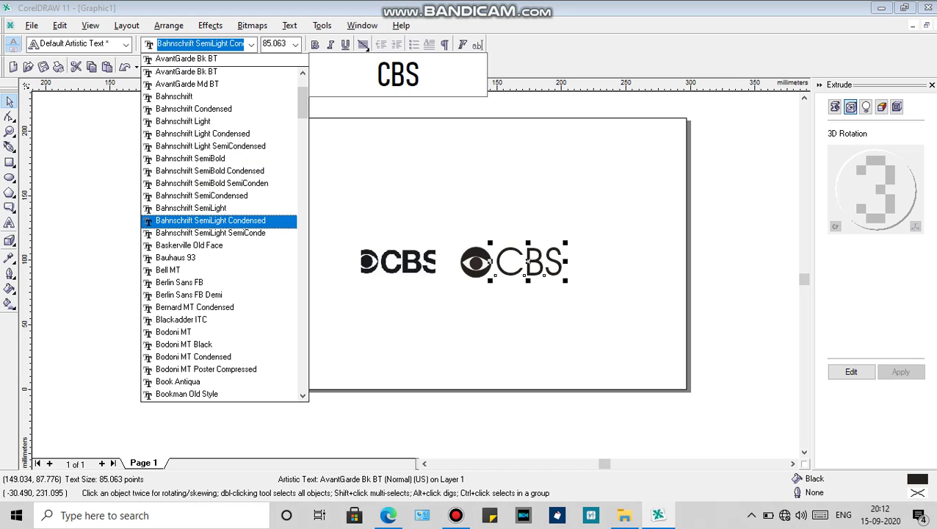
key("Down")
key("Down")
key("Down")
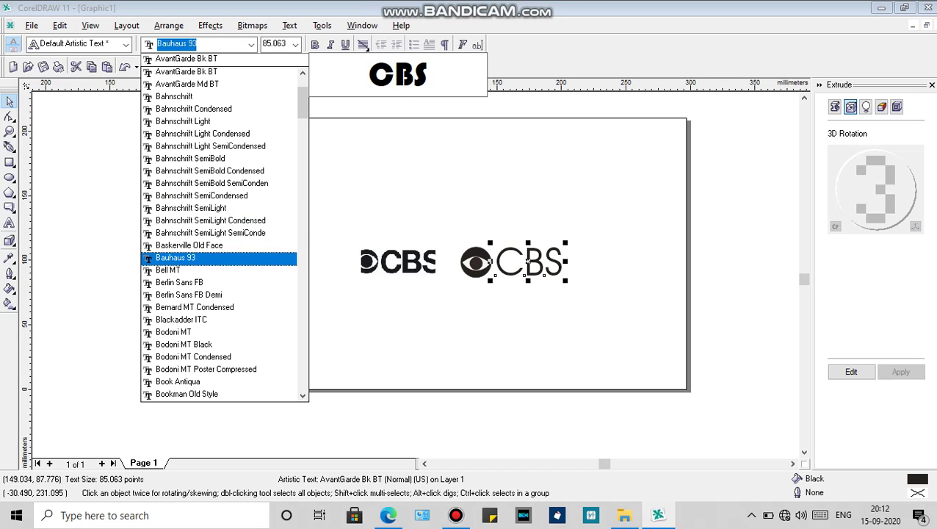
key("Down")
key("Down")
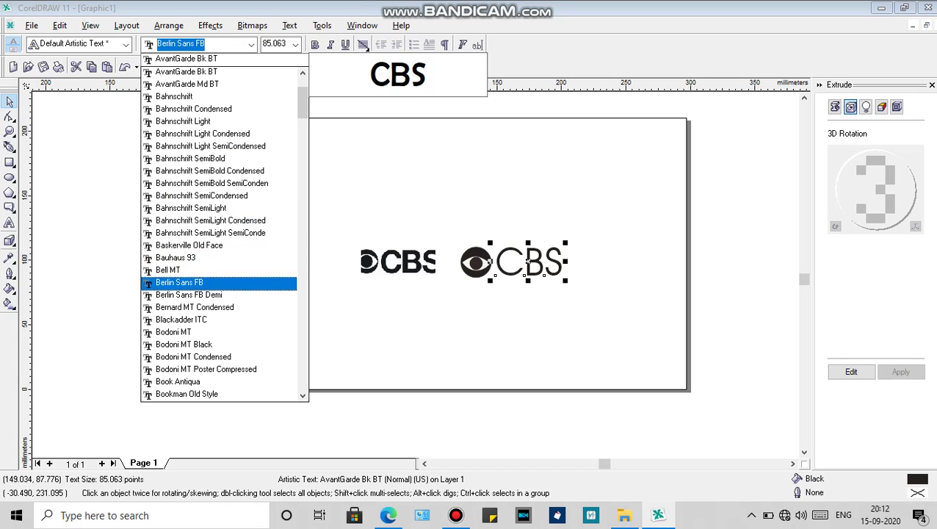
key("Down")
key("Down")
key("Down")
key("Down")
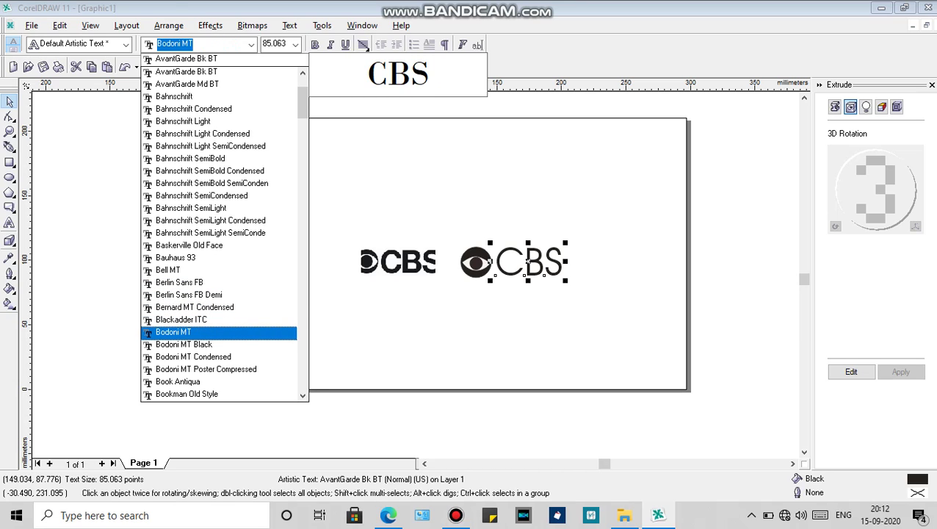
key("Return")
key("Escape")
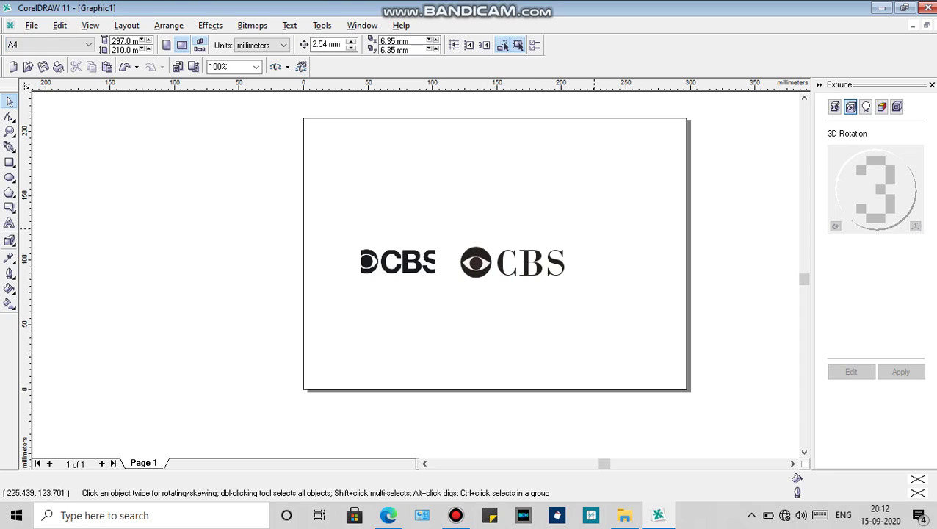
Step: Select the reference image and the recreated logo, and zoom in on both to compare their lettering
left_click_drag(598, 217, 307, 292)
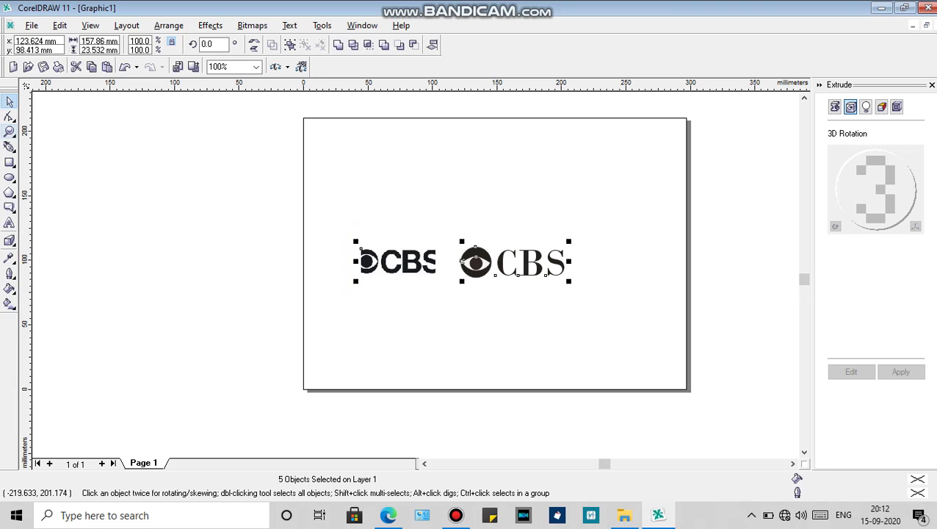
left_click(10, 131)
left_click_drag(590, 233, 326, 299)
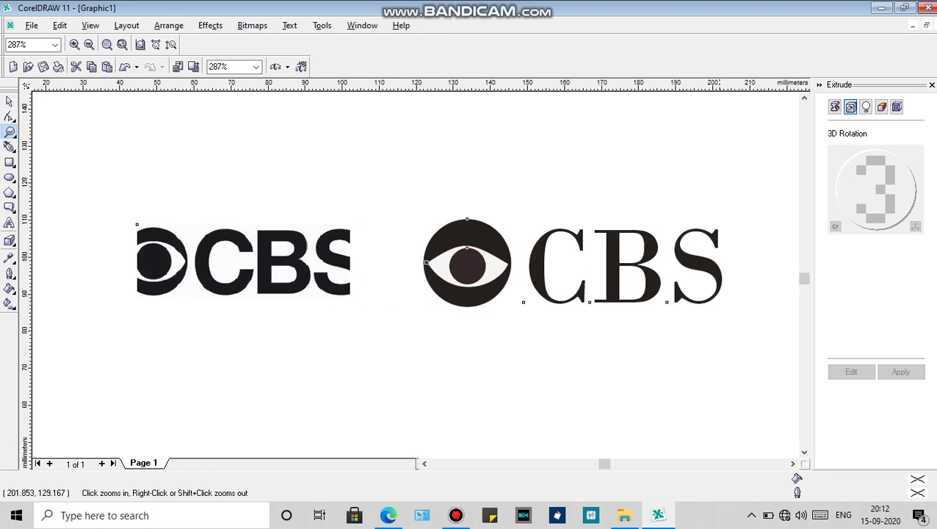